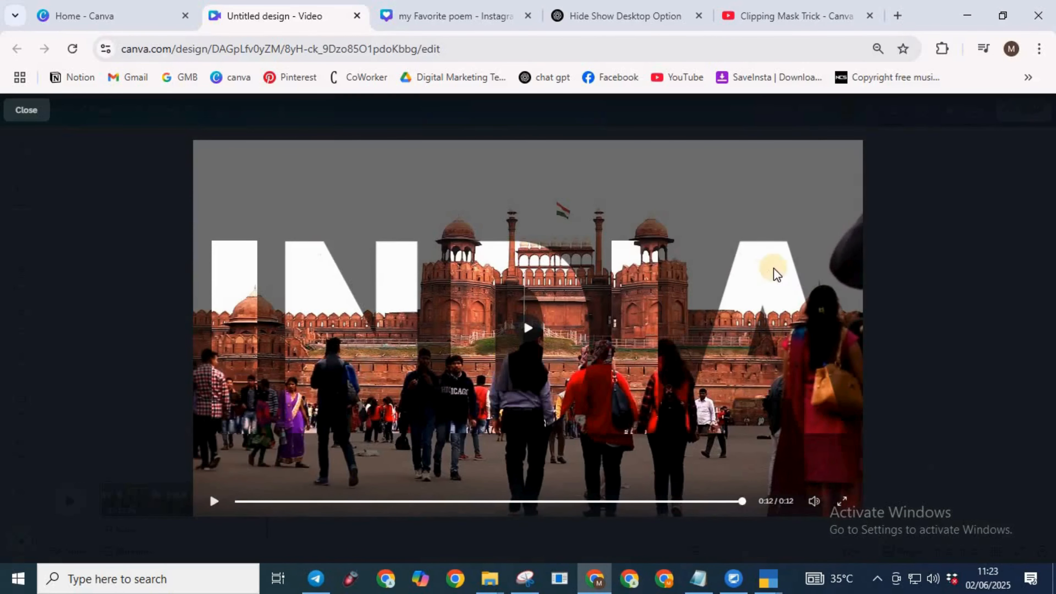
# - Close the video preview and create a new blank Video (Landscape) design
pyautogui.press('Escape')
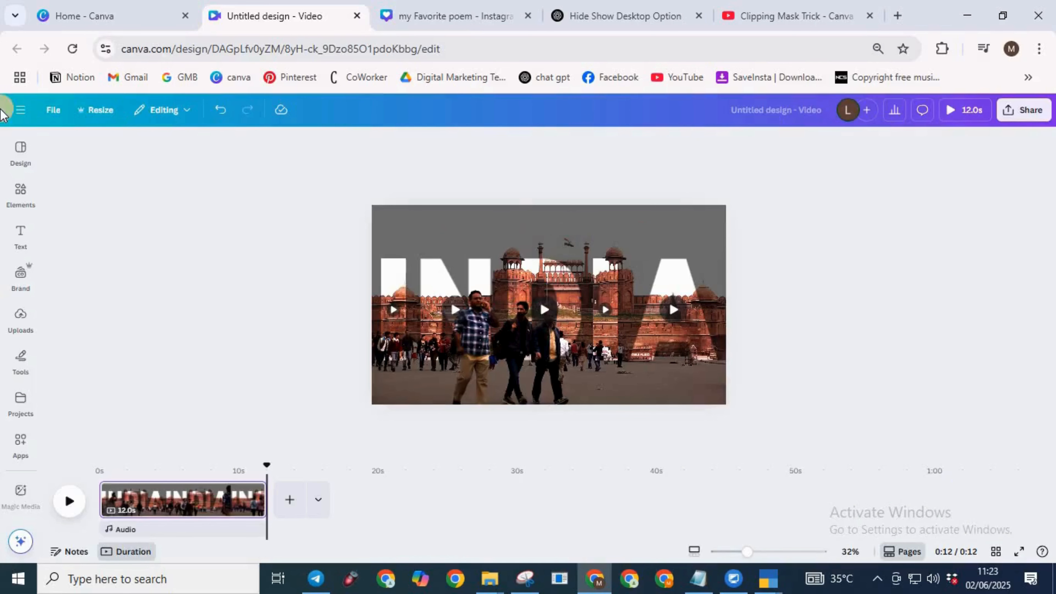
pyautogui.click(19, 150)
pyautogui.click(20, 132)
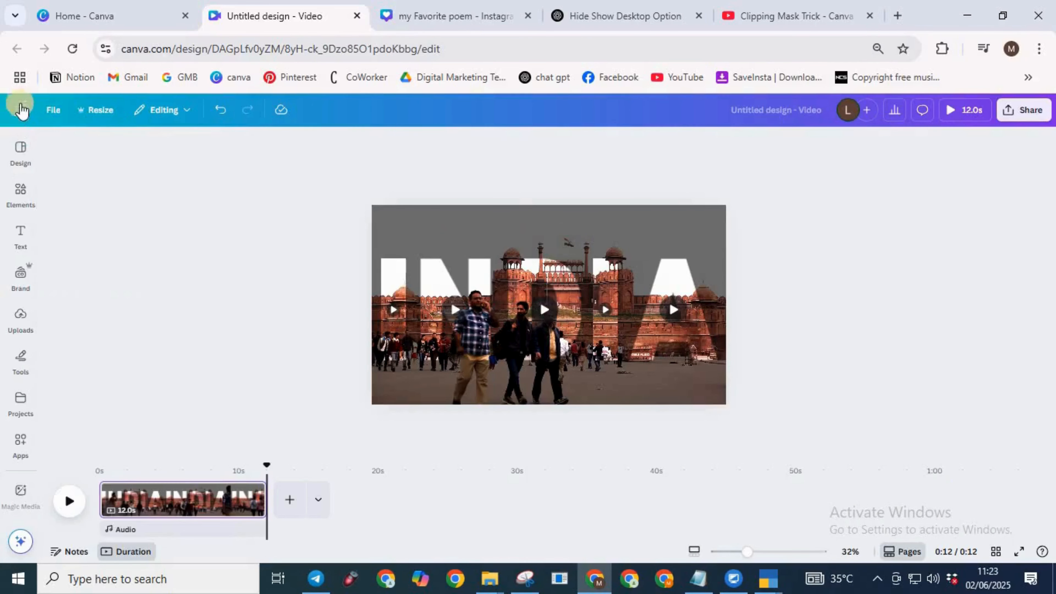
pyautogui.click(19, 154)
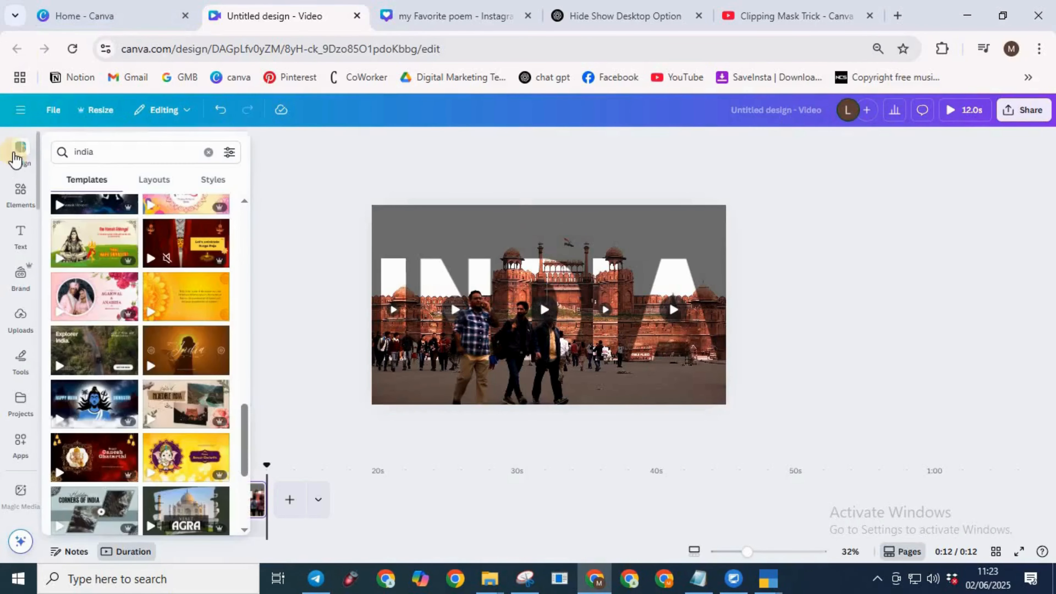
pyautogui.click(19, 111)
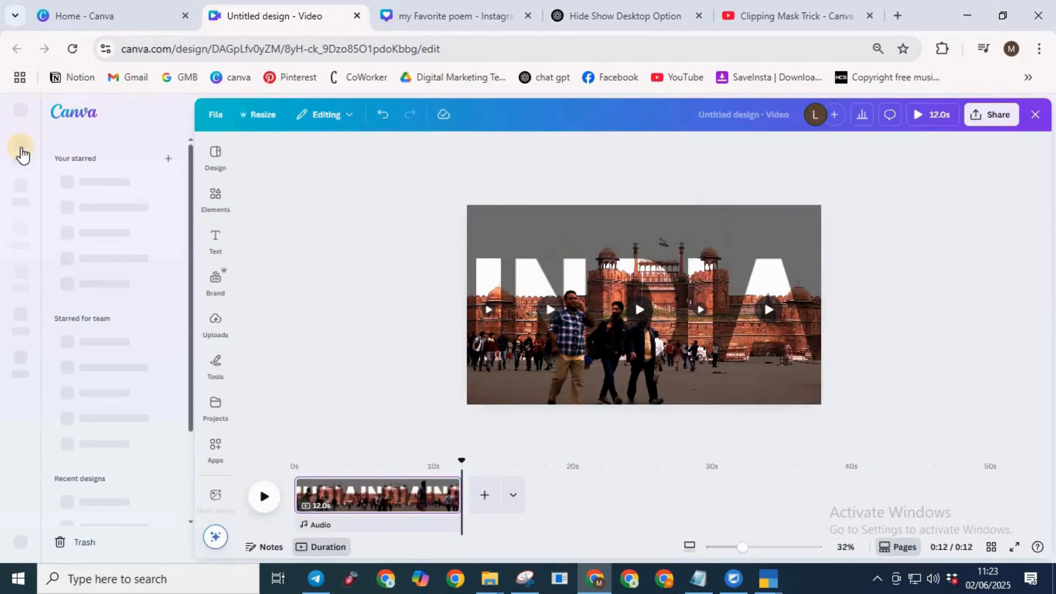
pyautogui.click(21, 140)
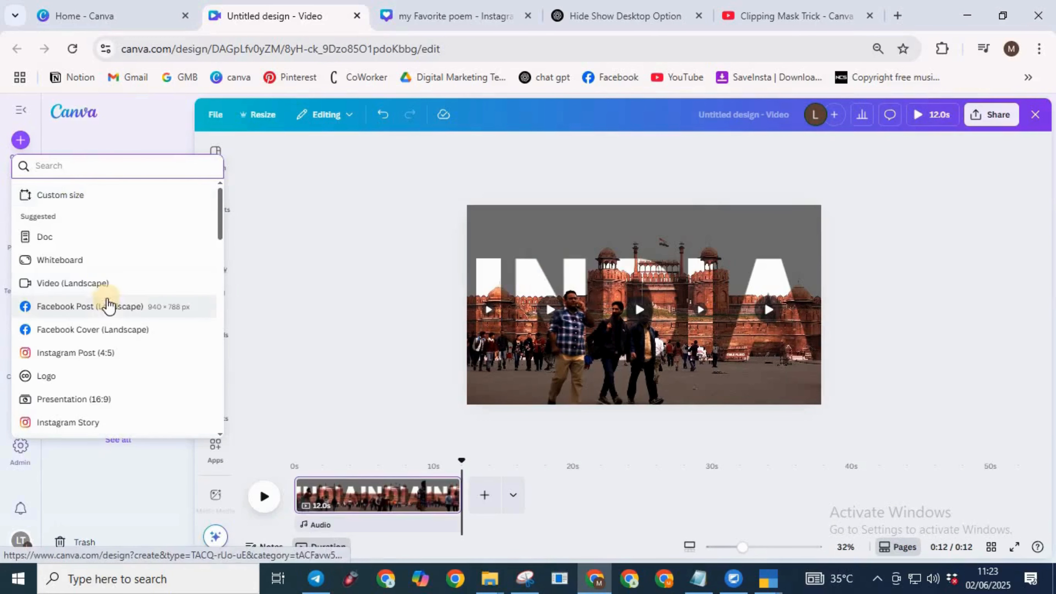
pyautogui.click(106, 287)
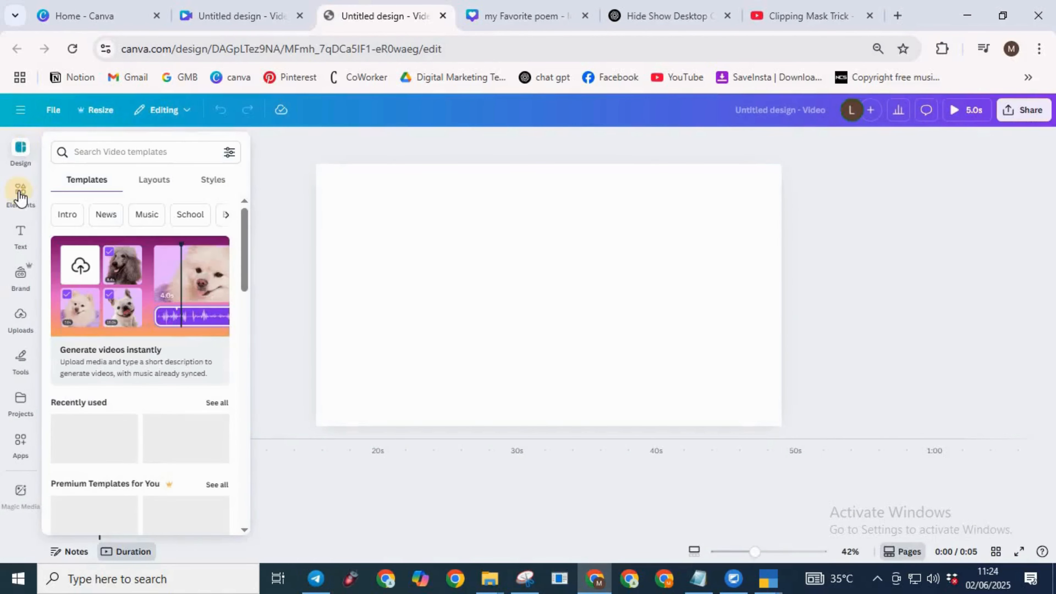
# - Search the elements library for "india" and restrict the results to videos
pyautogui.click(20, 193)
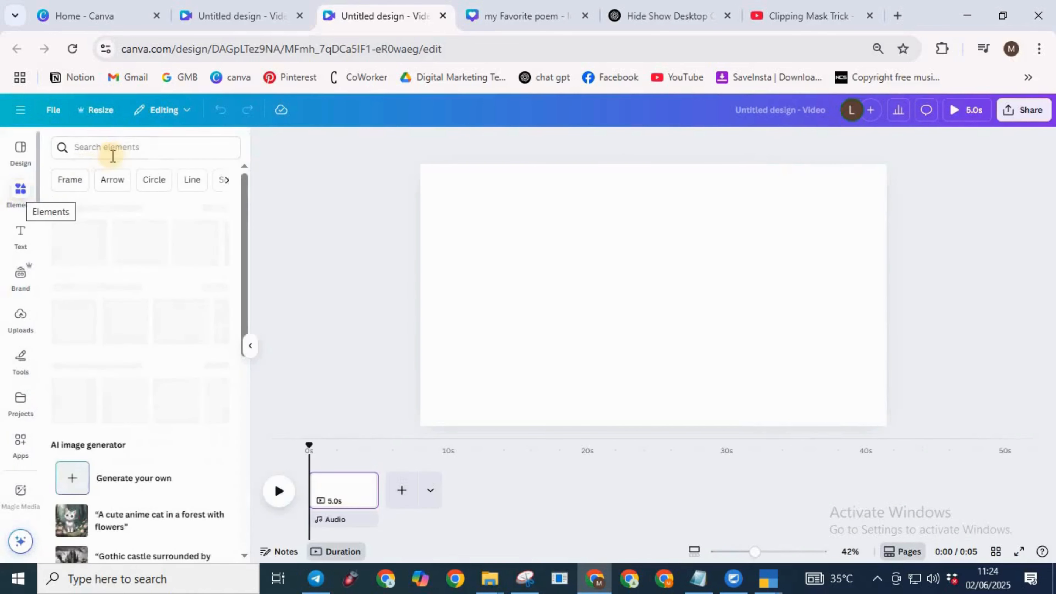
pyautogui.click(127, 148)
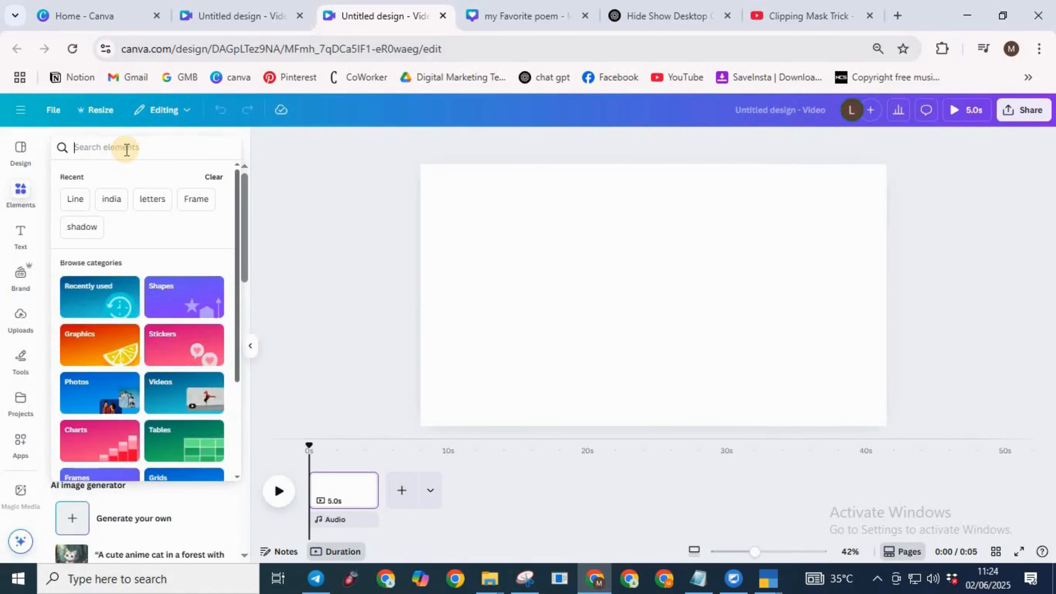
pyautogui.write('india')
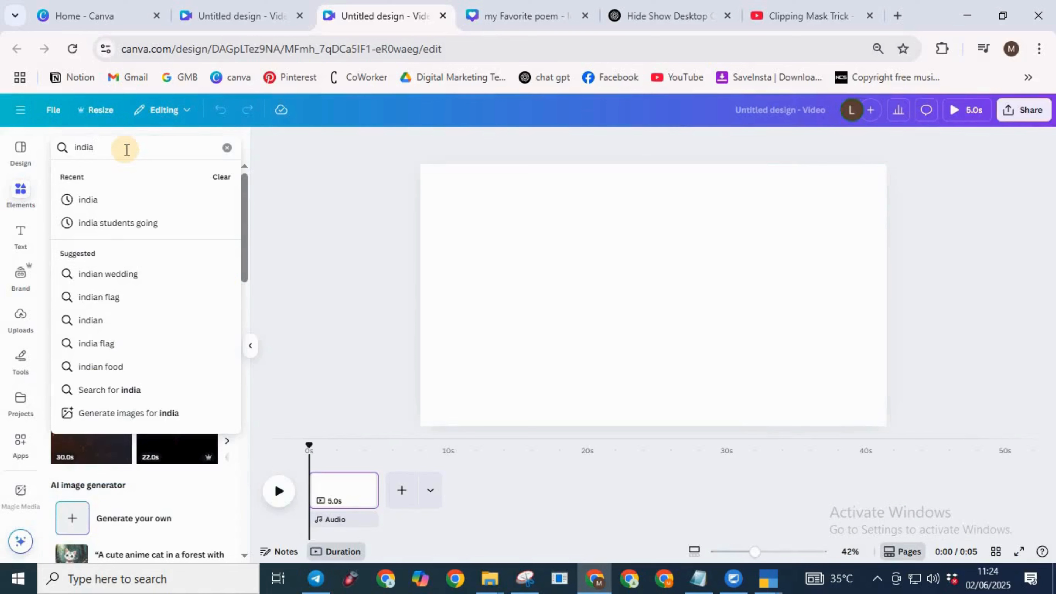
pyautogui.press('Return')
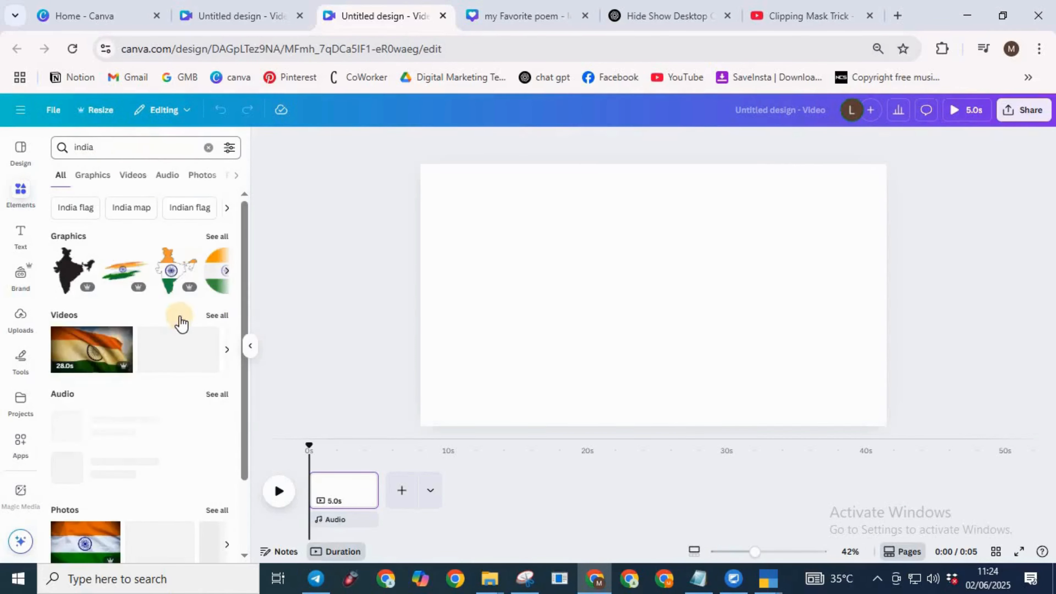
pyautogui.scroll(-2, 181, 323)
pyautogui.click(133, 175)
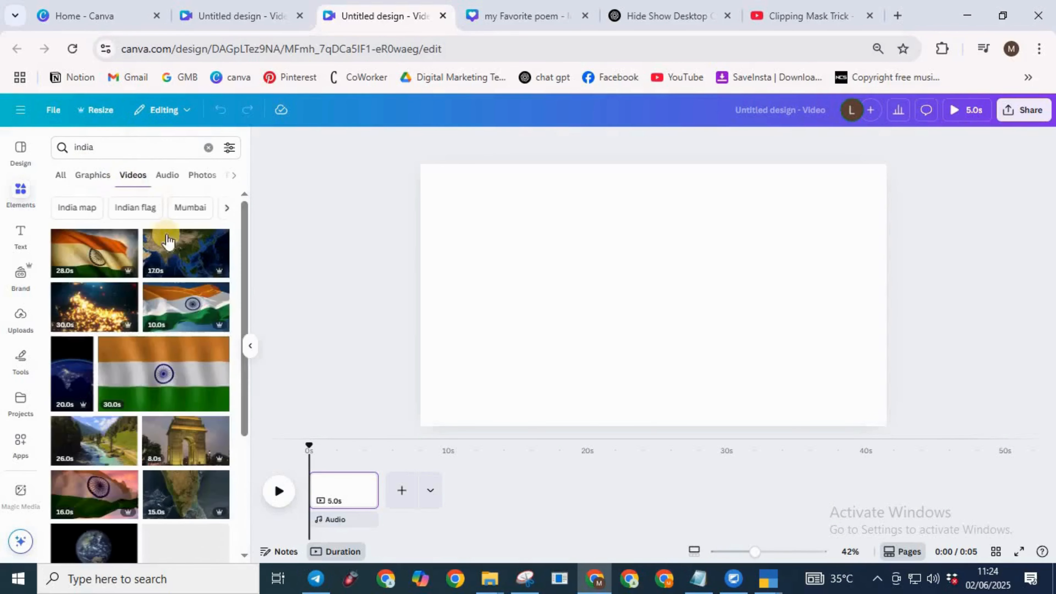
# - Add the 12-second video of crowds in front of the red fort and set it as the page background
pyautogui.scroll(-3, 189, 365)
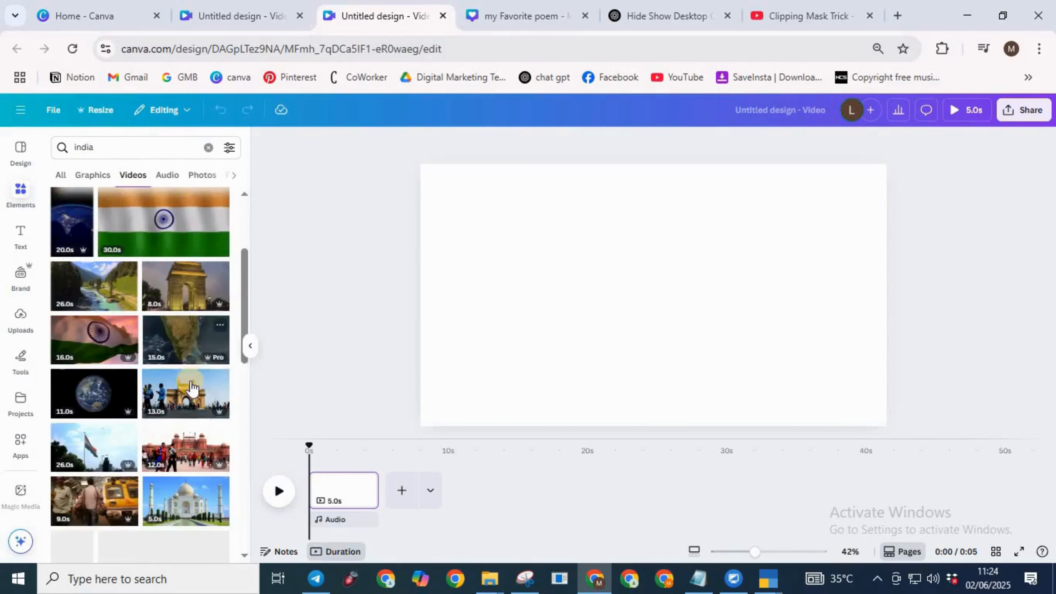
pyautogui.click(191, 451)
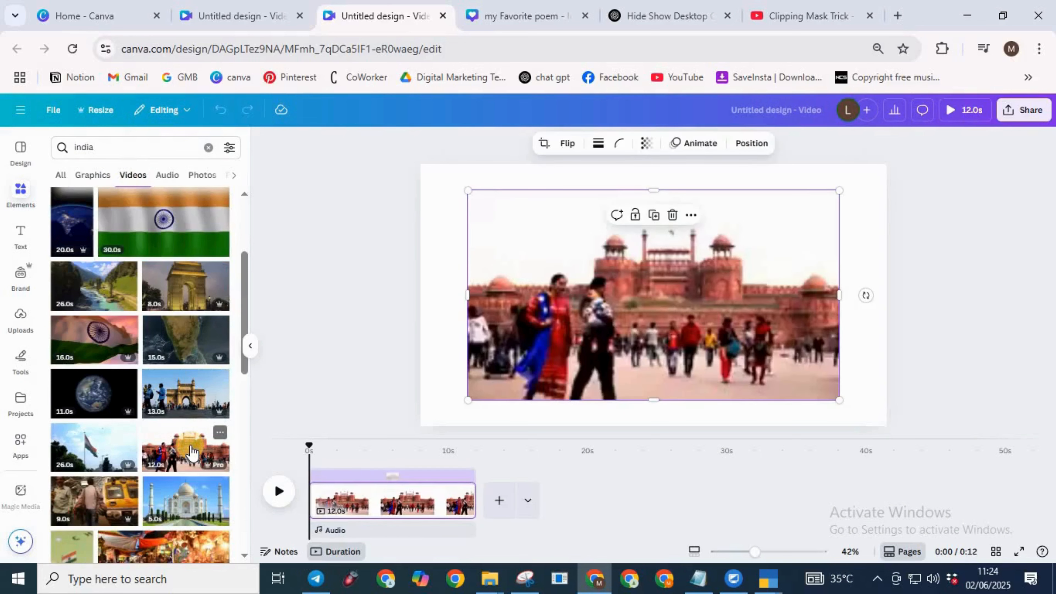
pyautogui.click(689, 275)
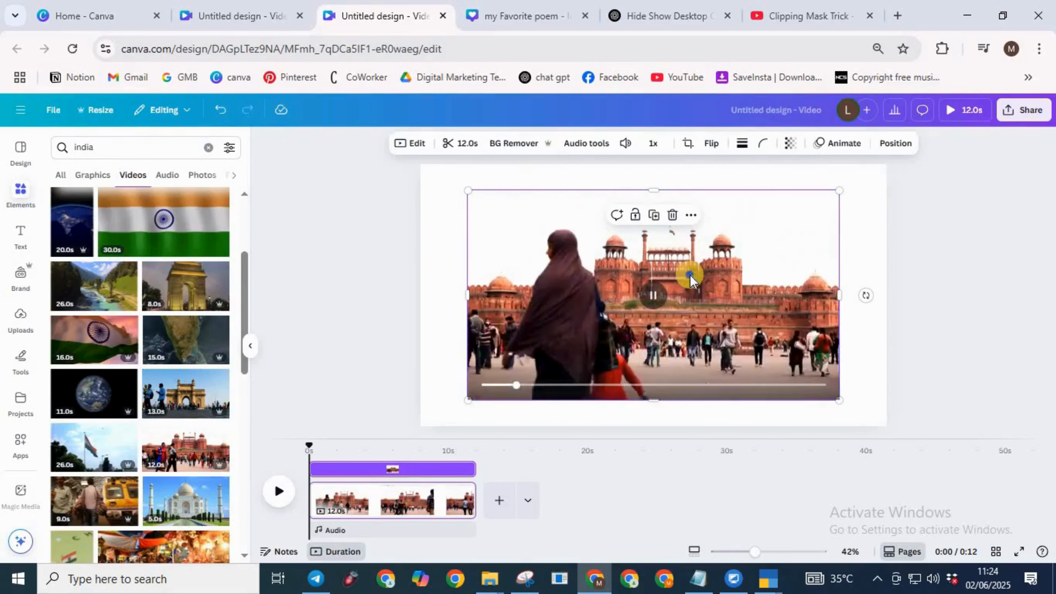
pyautogui.rightClick(690, 277)
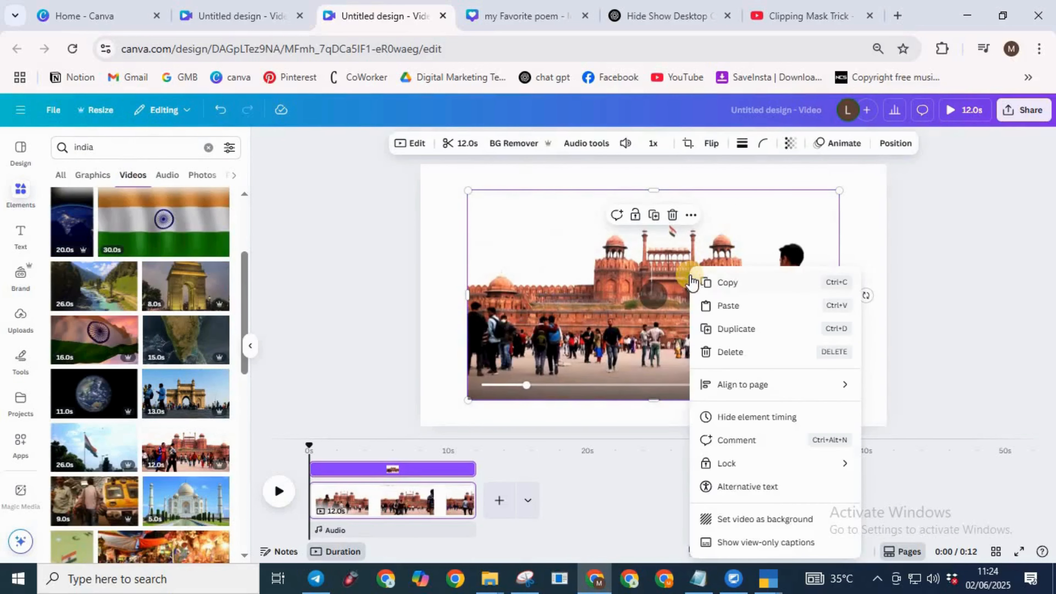
pyautogui.click(749, 520)
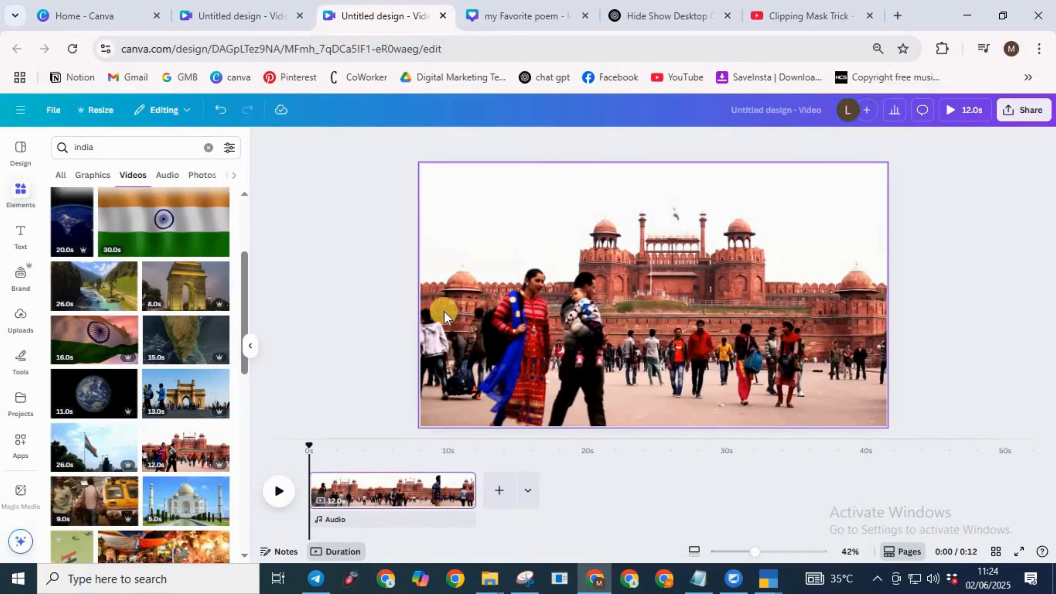
# - Search the elements library for "letters" and restrict the results to frames
pyautogui.click(127, 150)
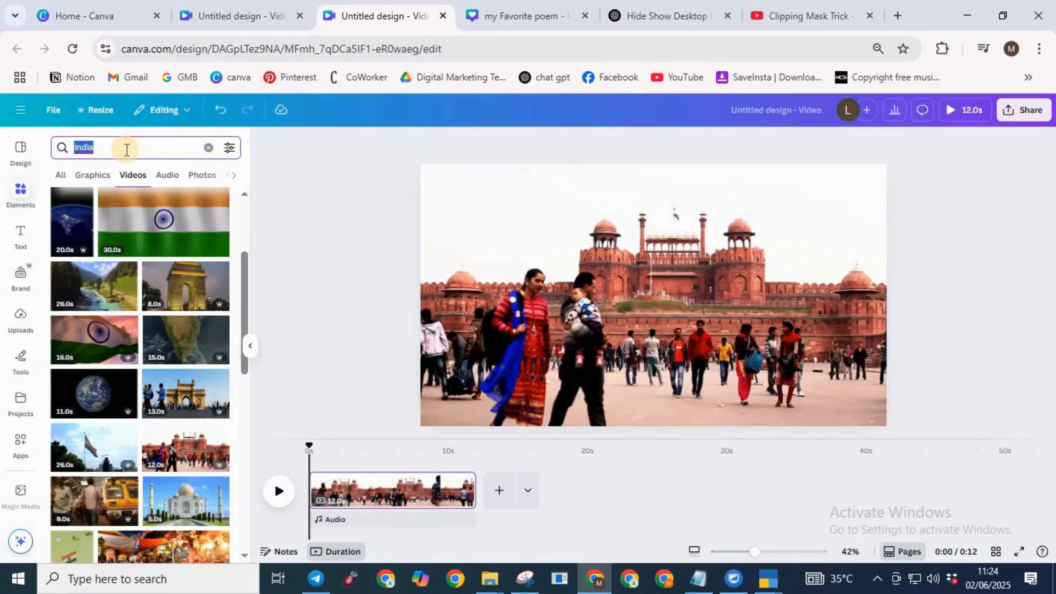
pyautogui.write('letters')
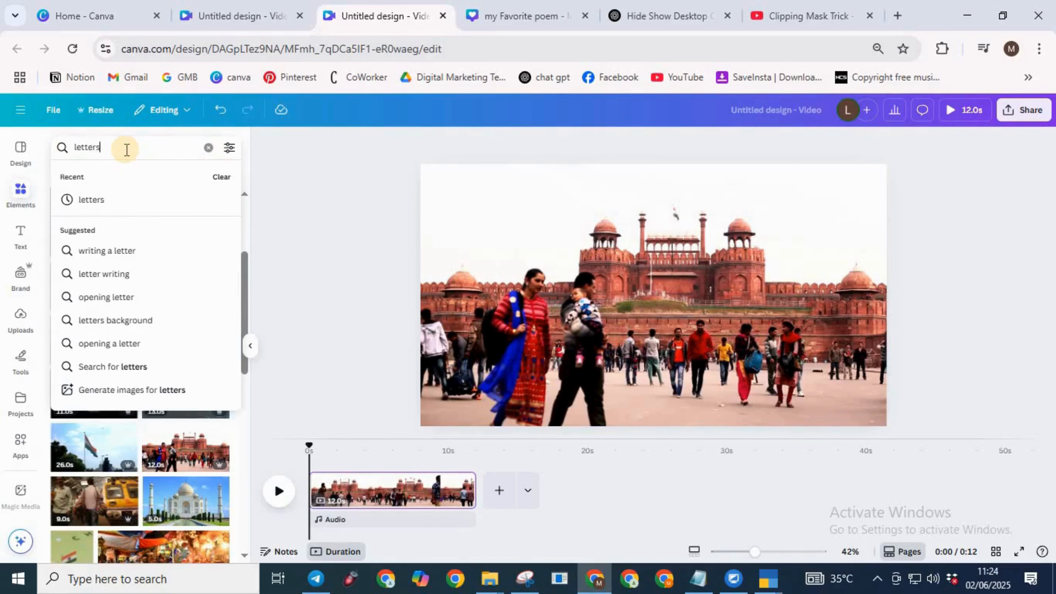
pyautogui.press('Return')
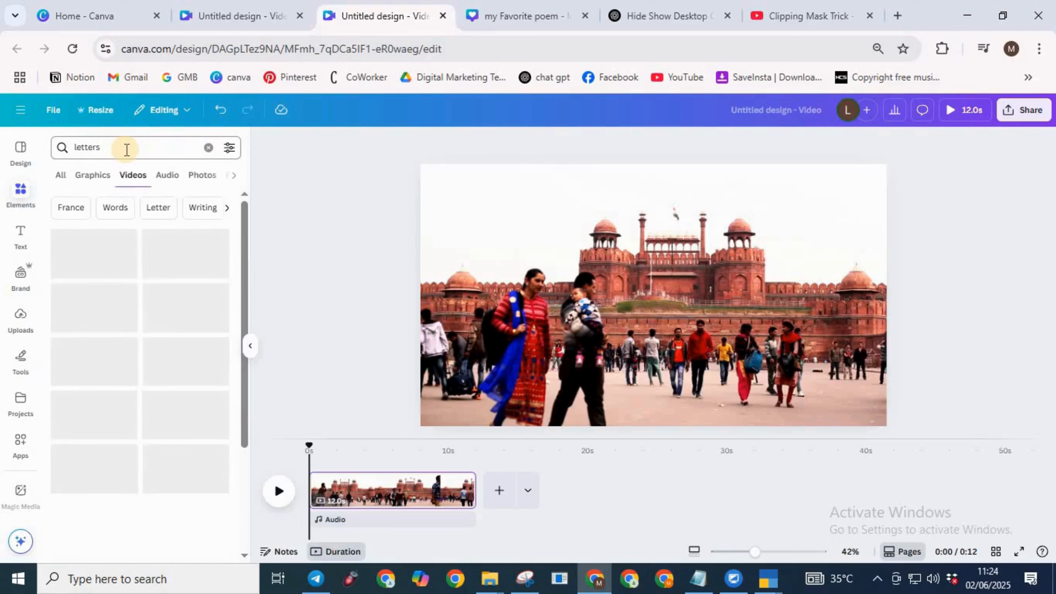
pyautogui.click(234, 176)
pyautogui.click(145, 175)
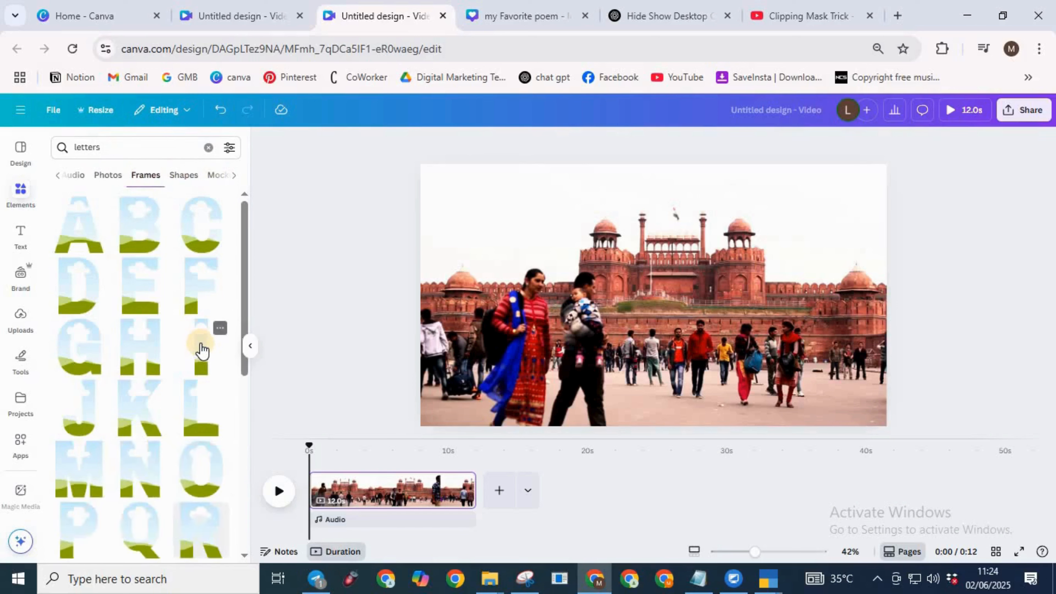
# - Add the letter frames I, N, D, I and A and place them in a row across the video to spell INDIA
pyautogui.moveTo(655, 297); pyautogui.dragTo(457, 295)
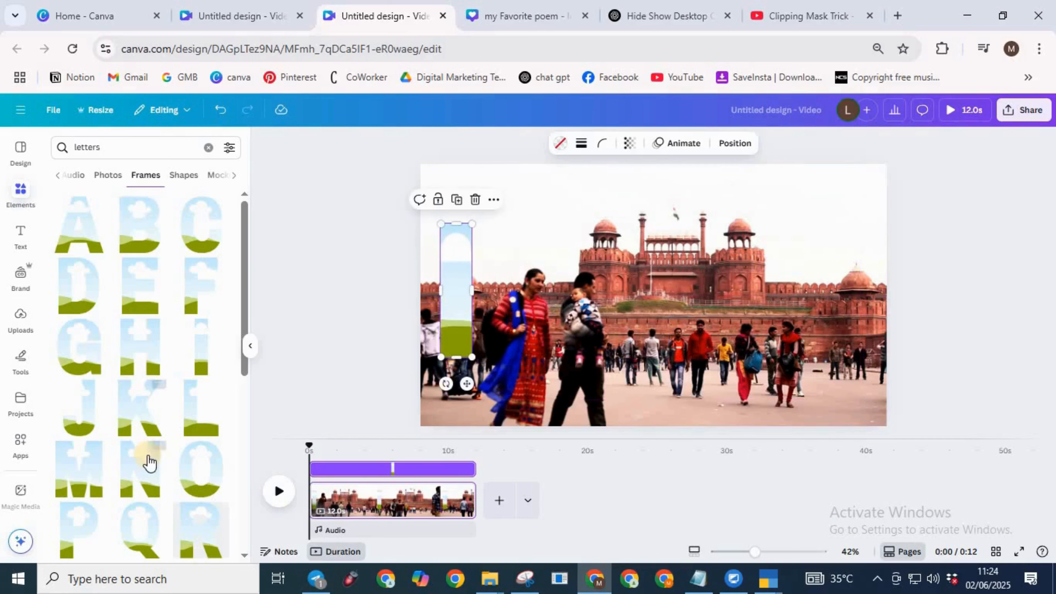
pyautogui.moveTo(641, 295); pyautogui.dragTo(534, 288)
pyautogui.moveTo(536, 336); pyautogui.dragTo(535, 336)
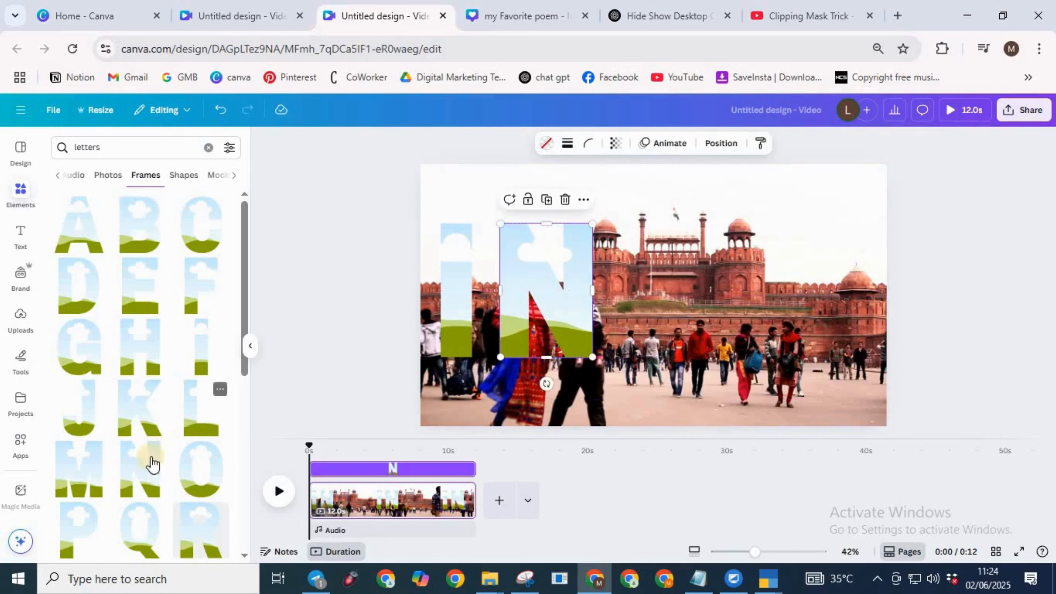
pyautogui.click(92, 291)
pyautogui.click(665, 302)
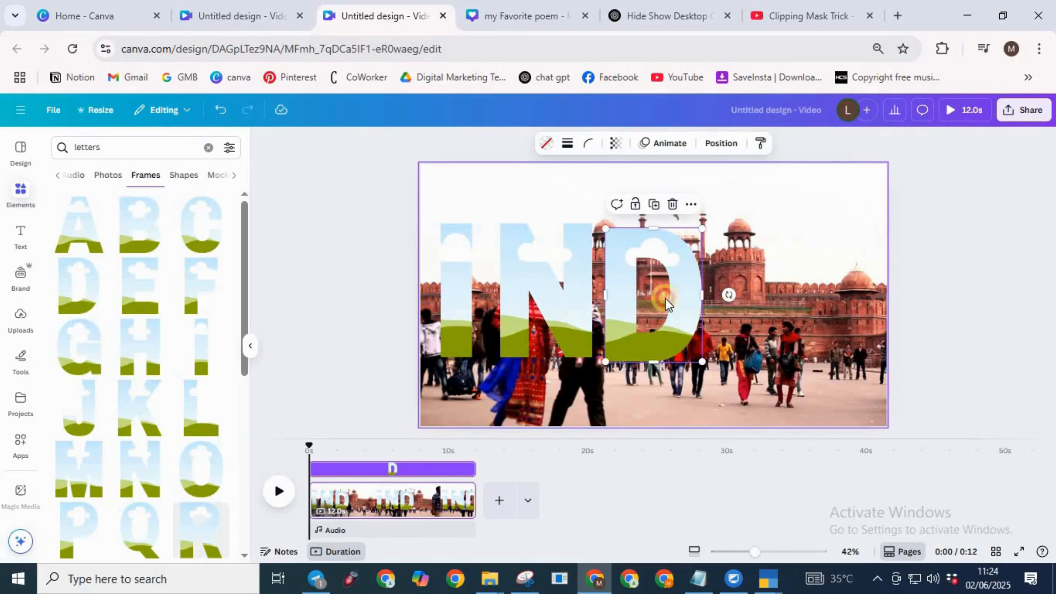
pyautogui.moveTo(665, 298); pyautogui.dragTo(674, 295)
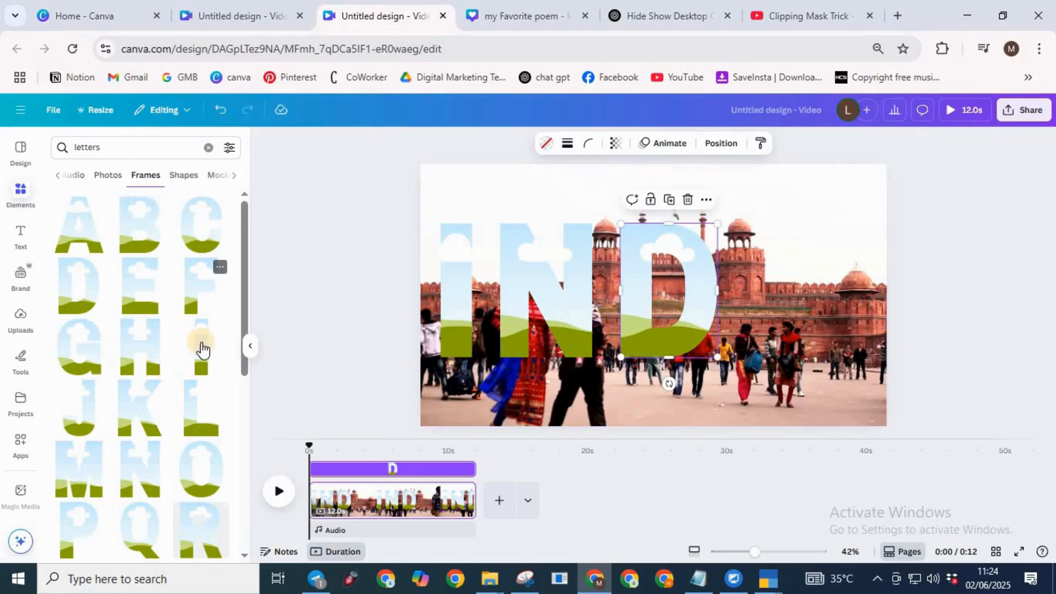
pyautogui.click(202, 350)
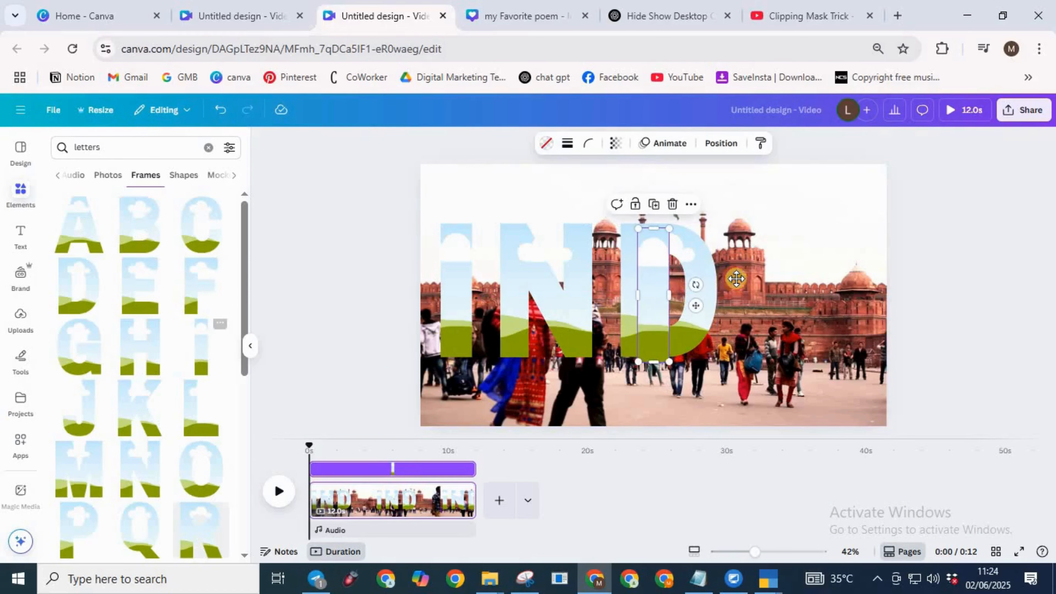
pyautogui.moveTo(737, 279); pyautogui.dragTo(726, 312)
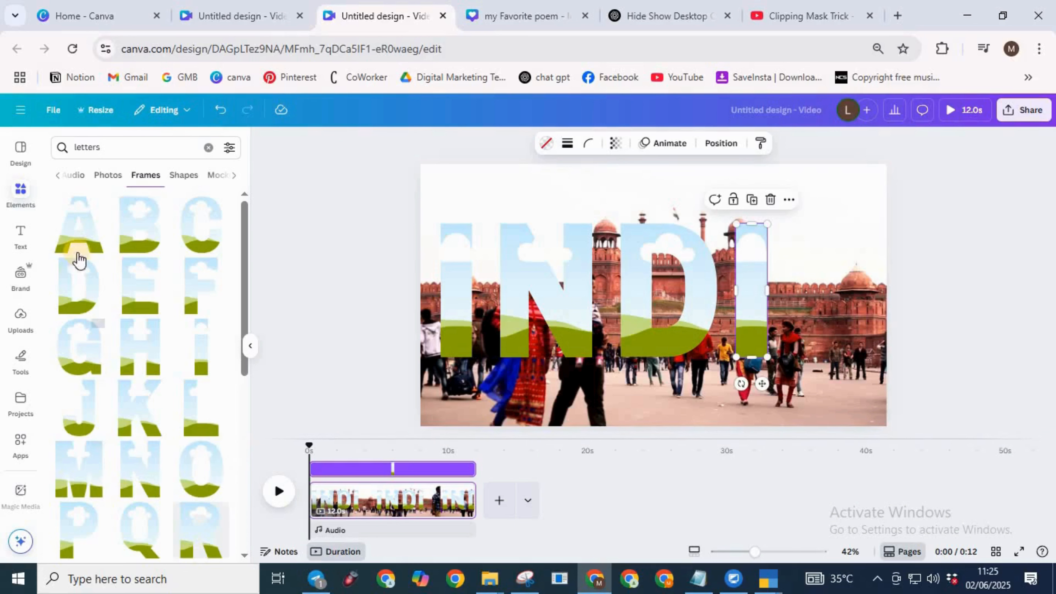
pyautogui.moveTo(649, 338); pyautogui.dragTo(836, 326)
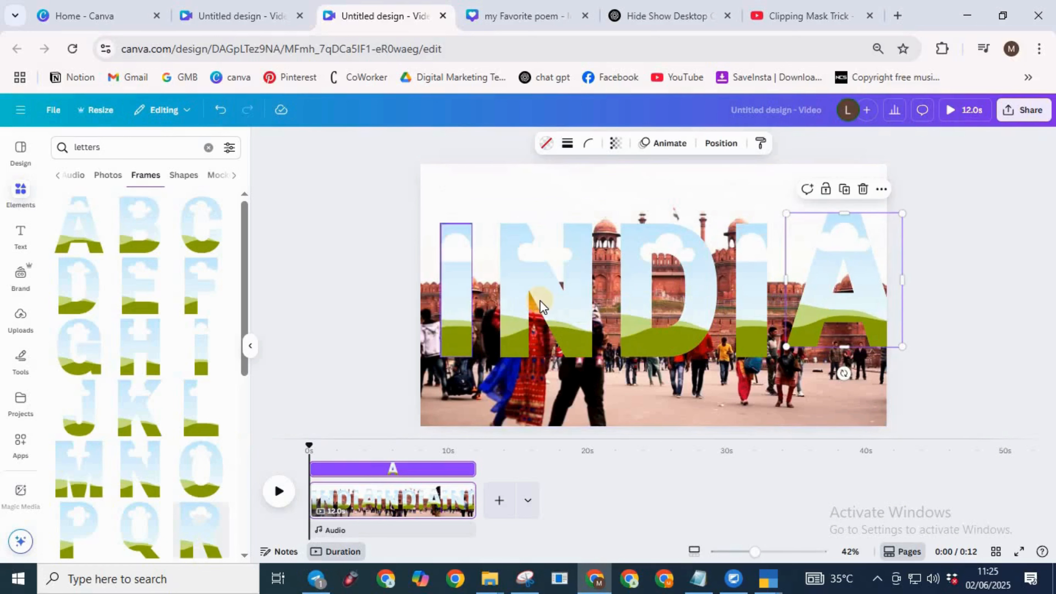
# - Shift the N, D, second I and A frames so the letters of INDIA are closely spaced, top-aligned and inside the page
pyautogui.click(540, 307)
pyautogui.moveTo(539, 307); pyautogui.dragTo(532, 306)
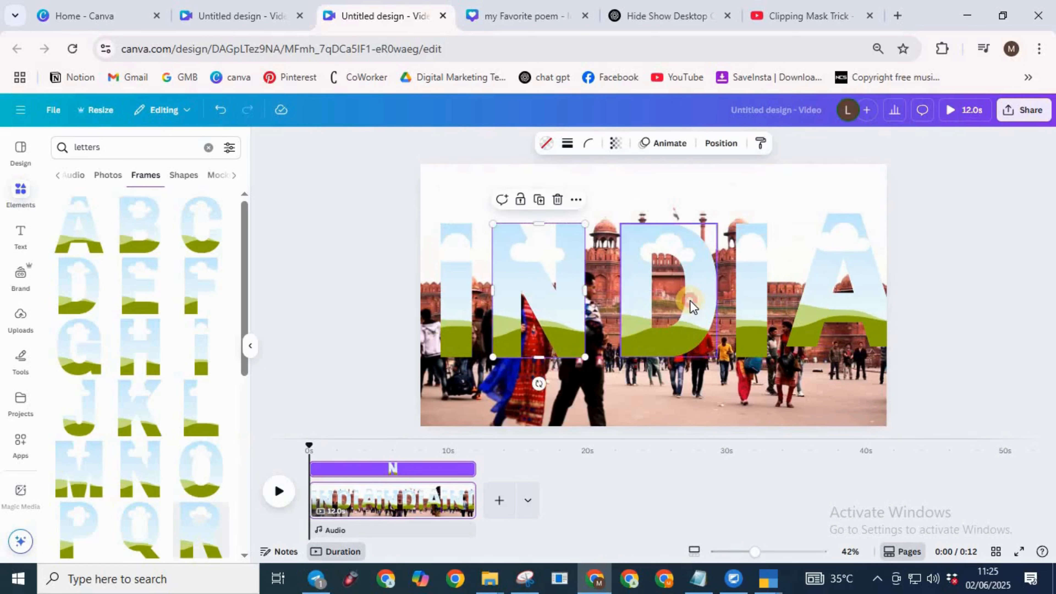
pyautogui.moveTo(689, 302); pyautogui.dragTo(682, 307)
pyautogui.moveTo(752, 295); pyautogui.dragTo(741, 295)
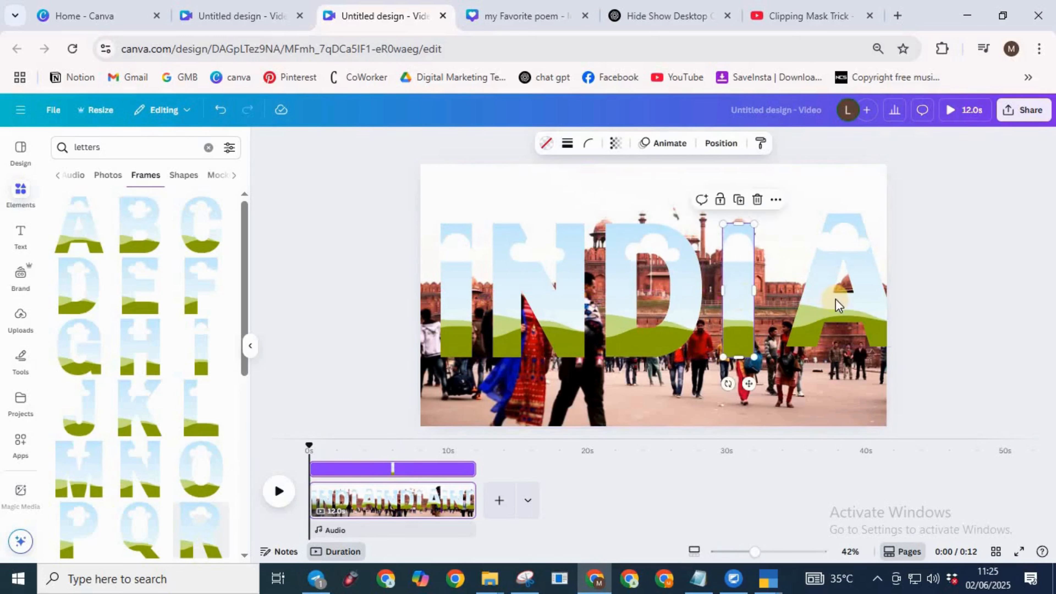
pyautogui.moveTo(839, 305); pyautogui.dragTo(813, 312)
pyautogui.rightClick(813, 312)
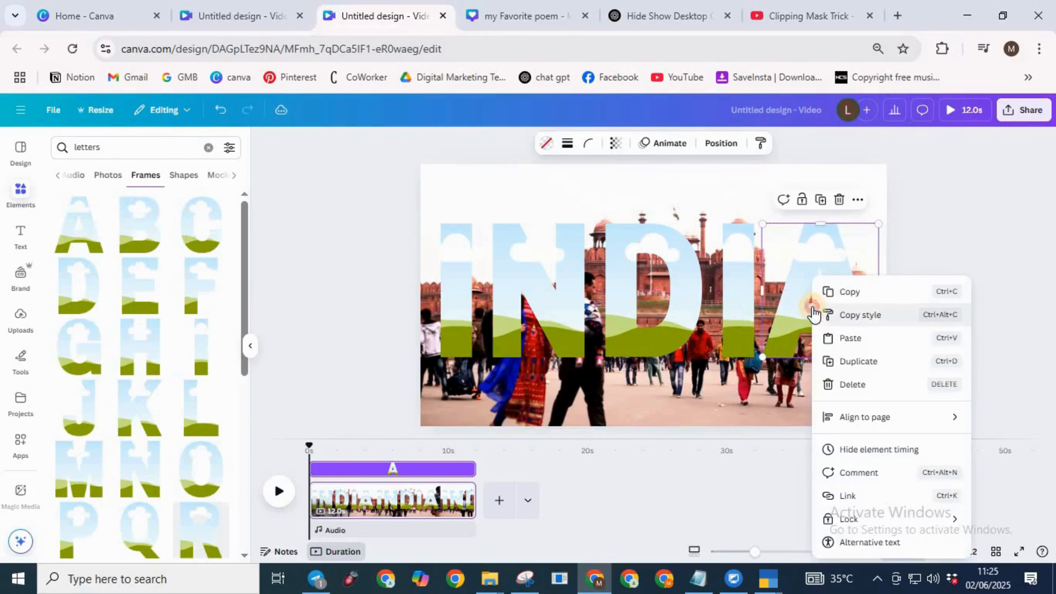
pyautogui.click(722, 200)
pyautogui.moveTo(816, 311); pyautogui.dragTo(815, 313)
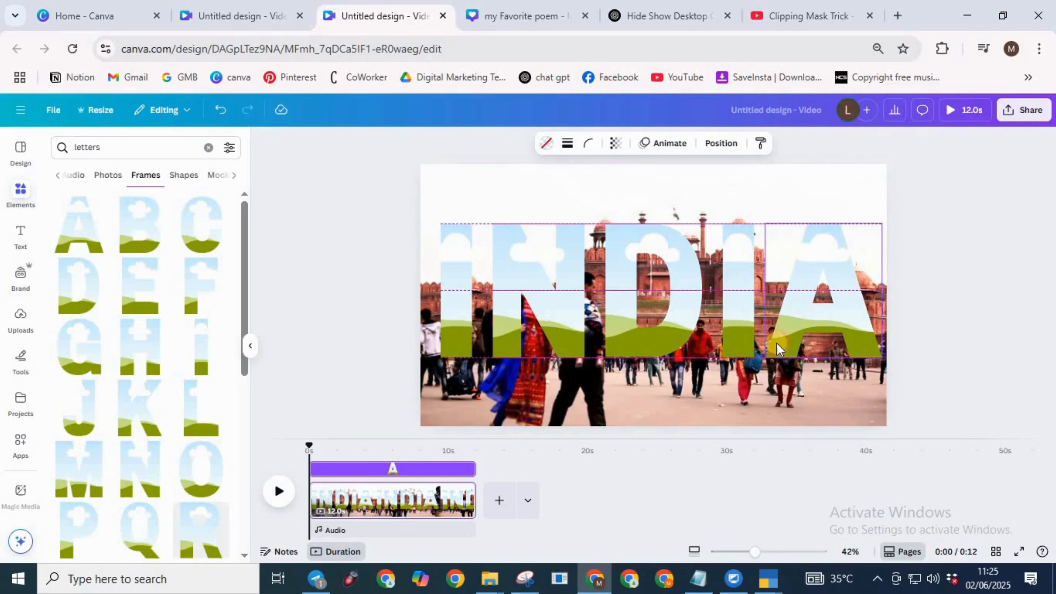
pyautogui.moveTo(777, 349); pyautogui.dragTo(778, 350)
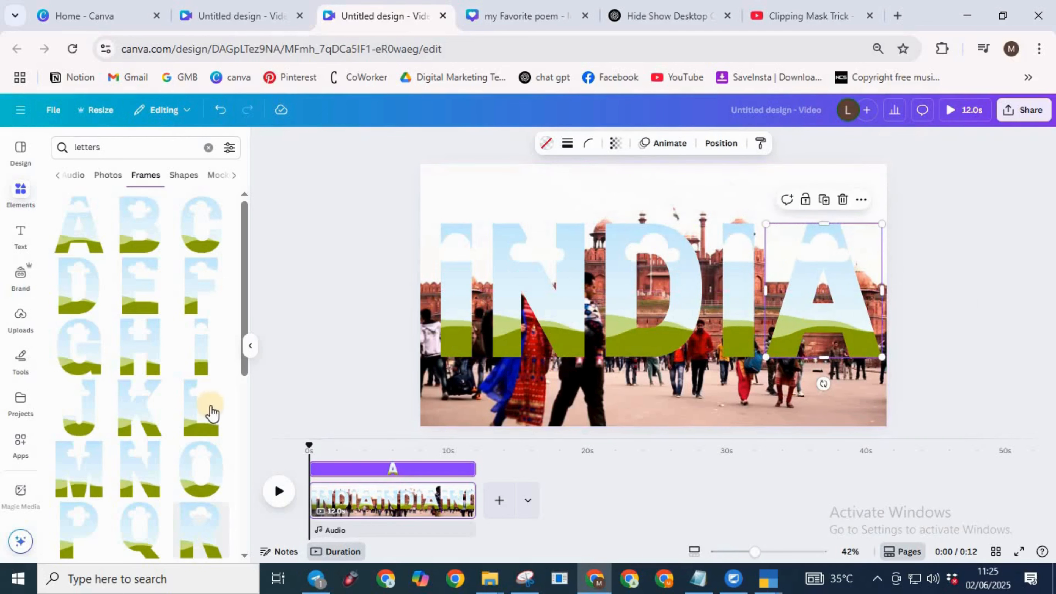
# - Search the elements library for "india" again and switch the results from frames to videos
pyautogui.click(98, 147)
pyautogui.doubleClick(106, 150)
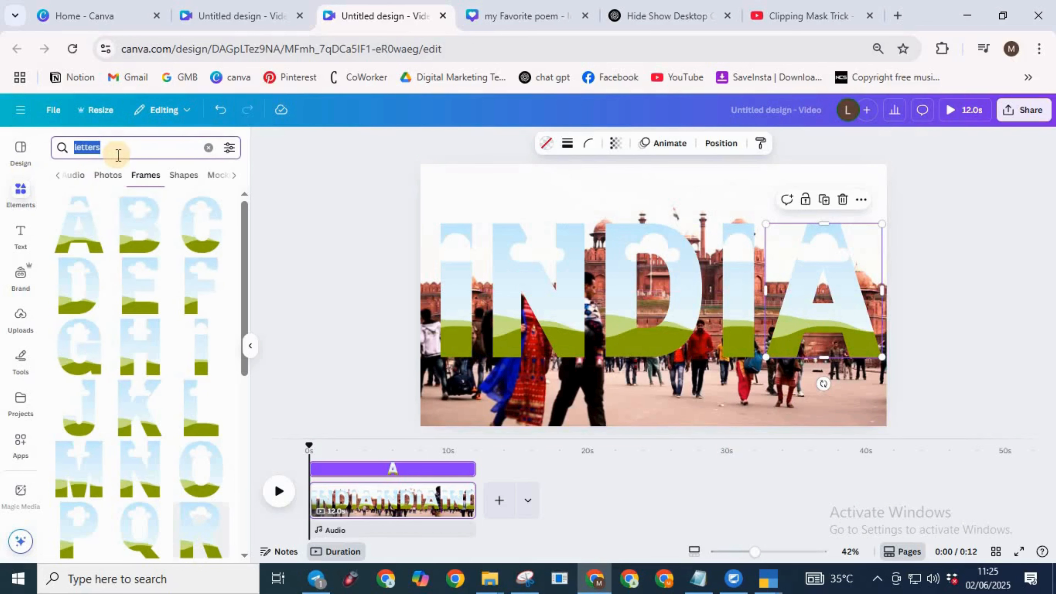
pyautogui.write('india')
pyautogui.press('Return')
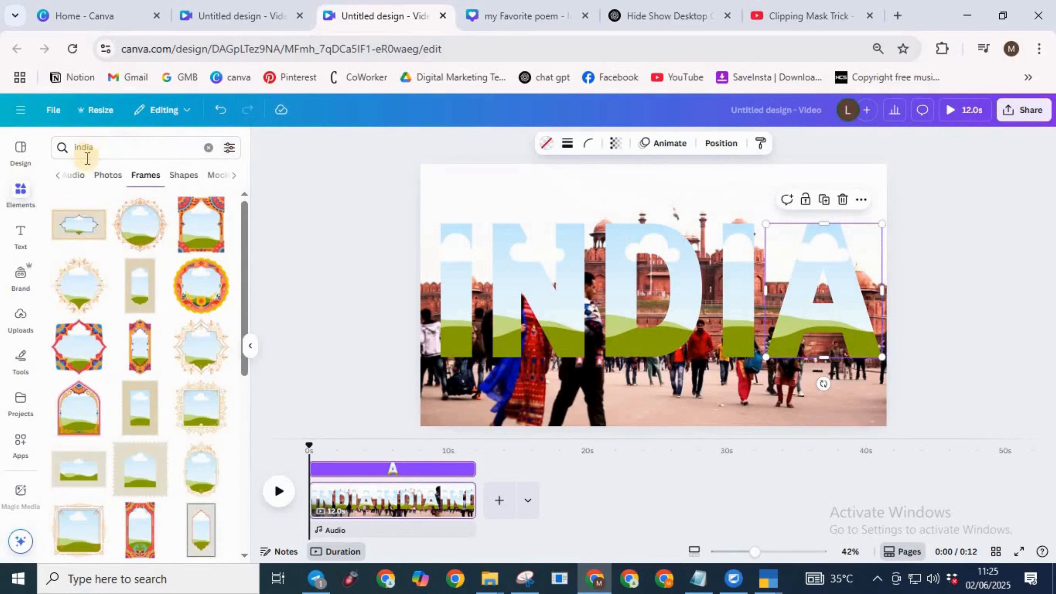
pyautogui.click(74, 174)
pyautogui.click(111, 175)
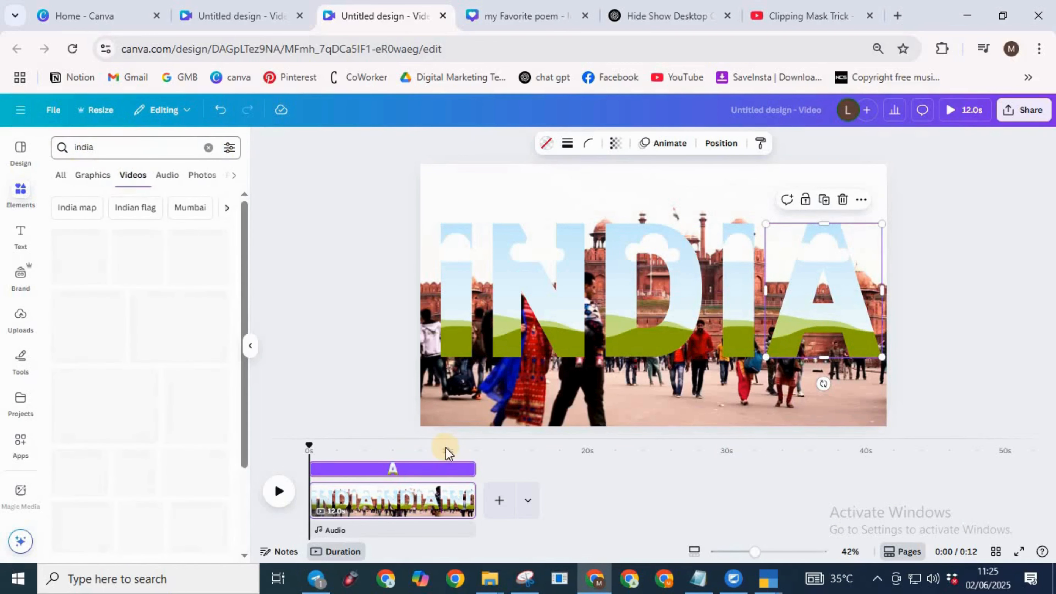
# - Fill the first I, N and D letter frames with the 12.0s red fort video from the search results
pyautogui.scroll(-3, 167, 457)
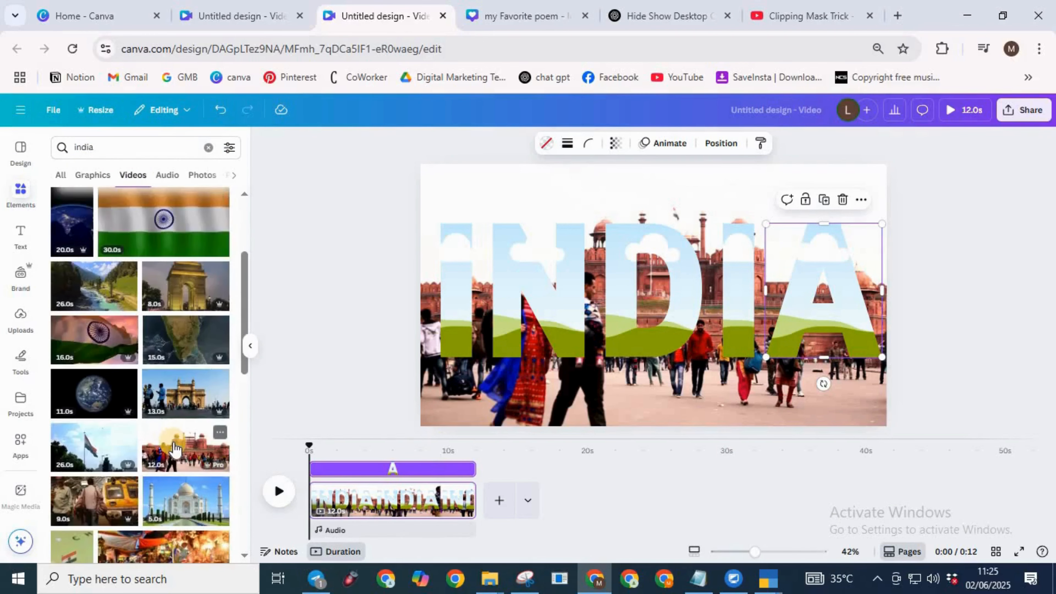
pyautogui.moveTo(625, 312); pyautogui.dragTo(451, 341)
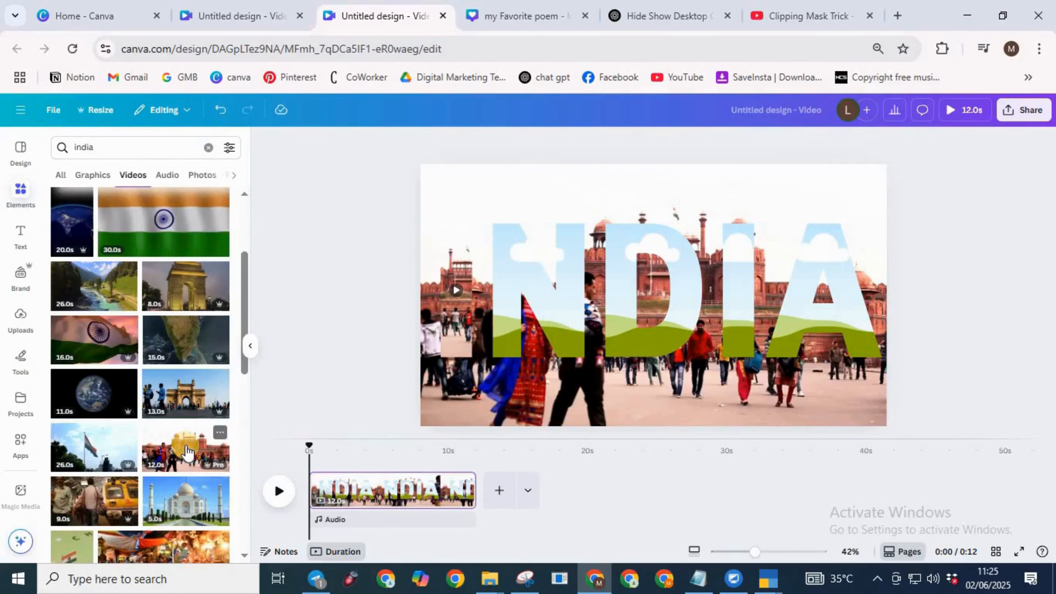
pyautogui.click(208, 449)
pyautogui.moveTo(651, 309); pyautogui.dragTo(540, 310)
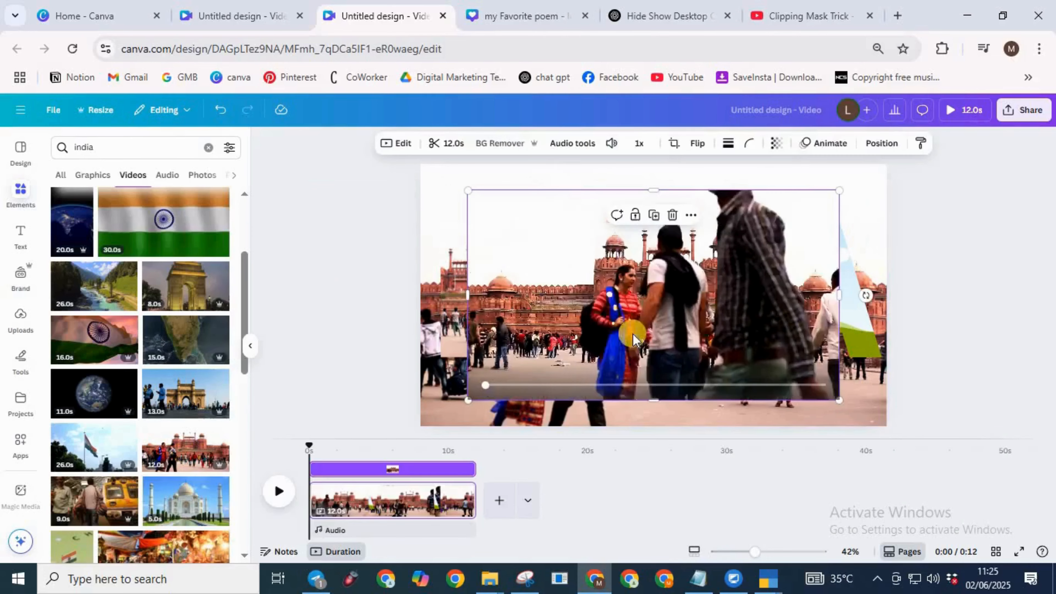
pyautogui.moveTo(662, 299); pyautogui.dragTo(661, 325)
# - Fill the A and second I letter frames with further copies of the red fort video, undoing a misplaced drop
pyautogui.click(192, 449)
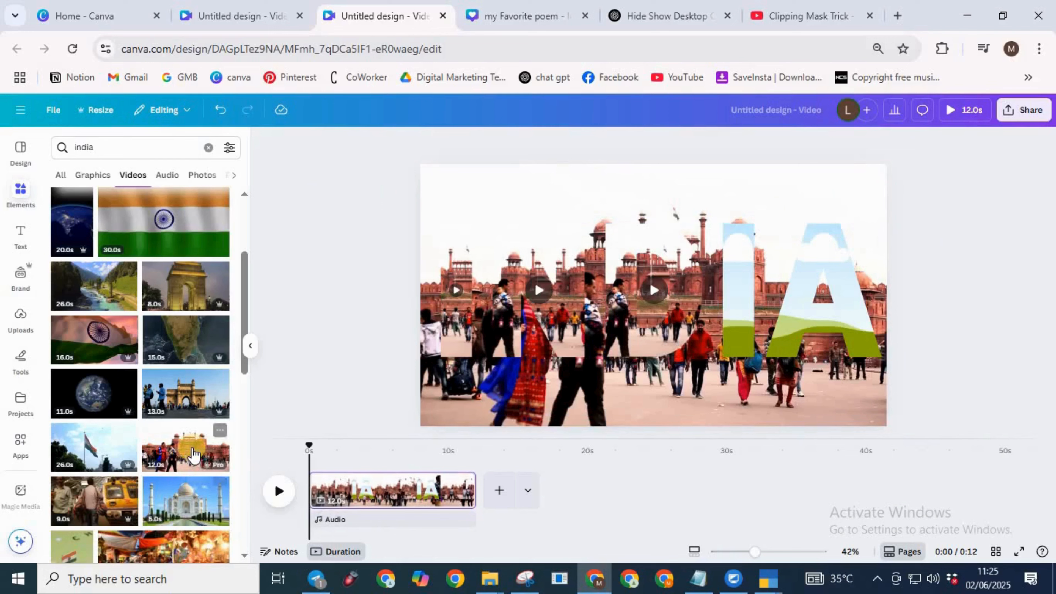
pyautogui.moveTo(686, 323)
pyautogui.mouseDown()
pyautogui.moveTo(774, 321)
pyautogui.moveTo(630, 302)
pyautogui.moveTo(649, 290)
pyautogui.moveTo(672, 406)
pyautogui.moveTo(669, 329)
pyautogui.moveTo(697, 320)
pyautogui.moveTo(632, 333)
pyautogui.moveTo(698, 313)
pyautogui.mouseUp()
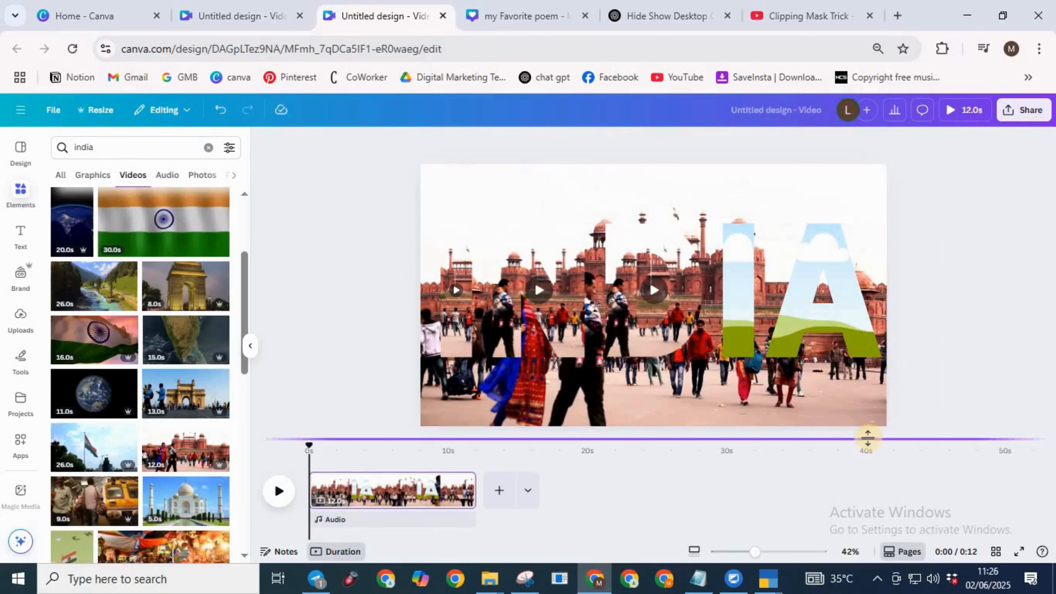
pyautogui.hotkey('ctrl', 'z')
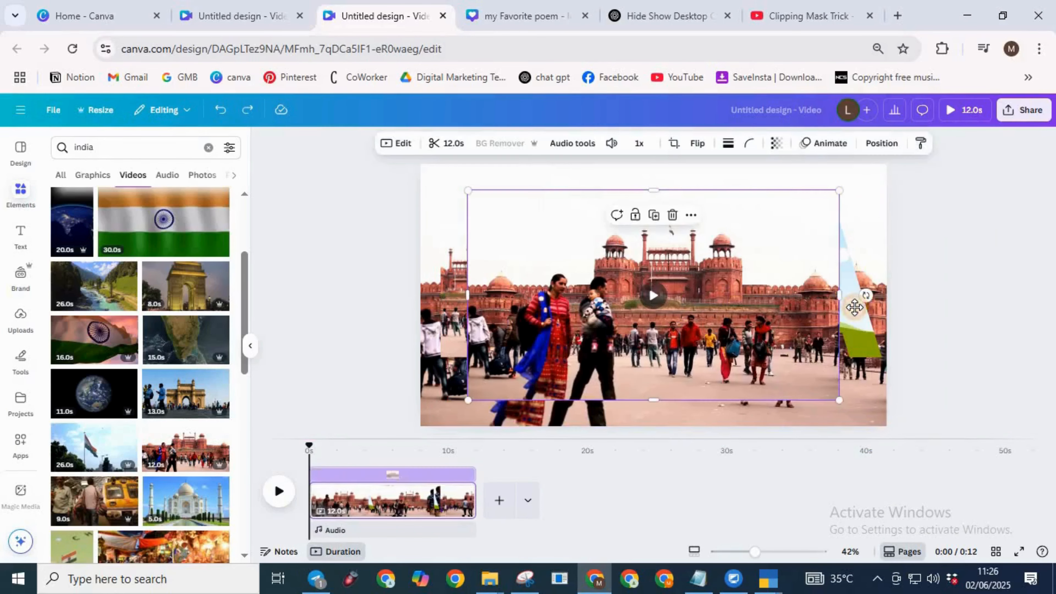
pyautogui.moveTo(854, 307); pyautogui.dragTo(858, 310)
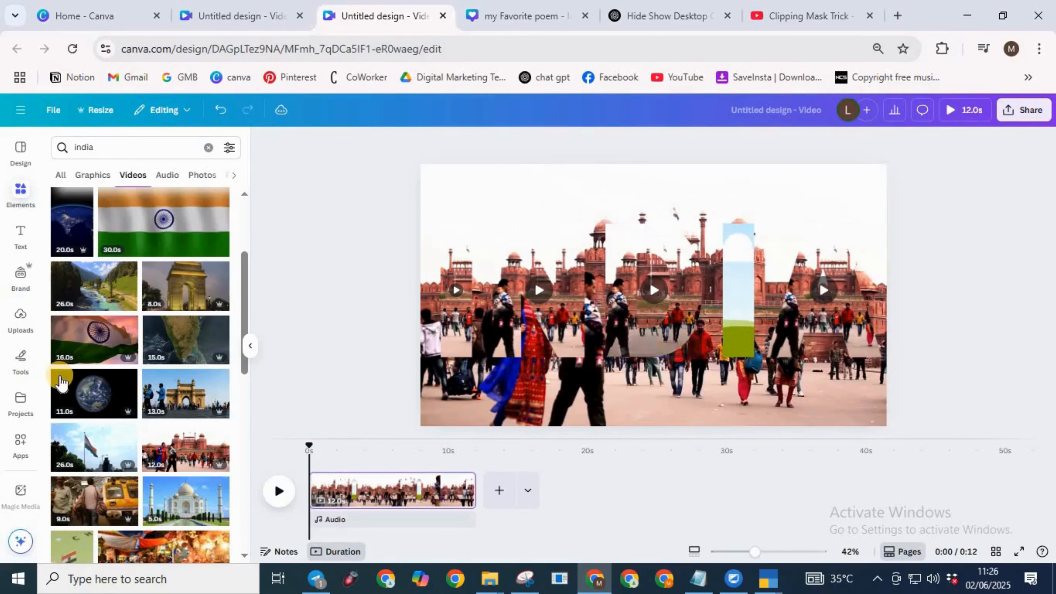
pyautogui.click(195, 469)
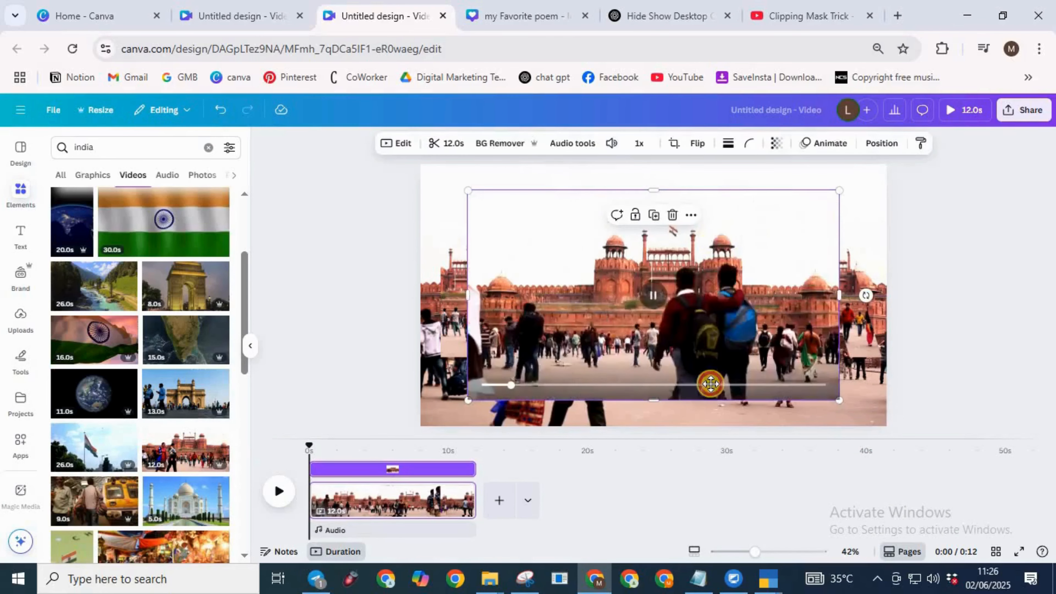
pyautogui.moveTo(710, 384); pyautogui.dragTo(703, 357)
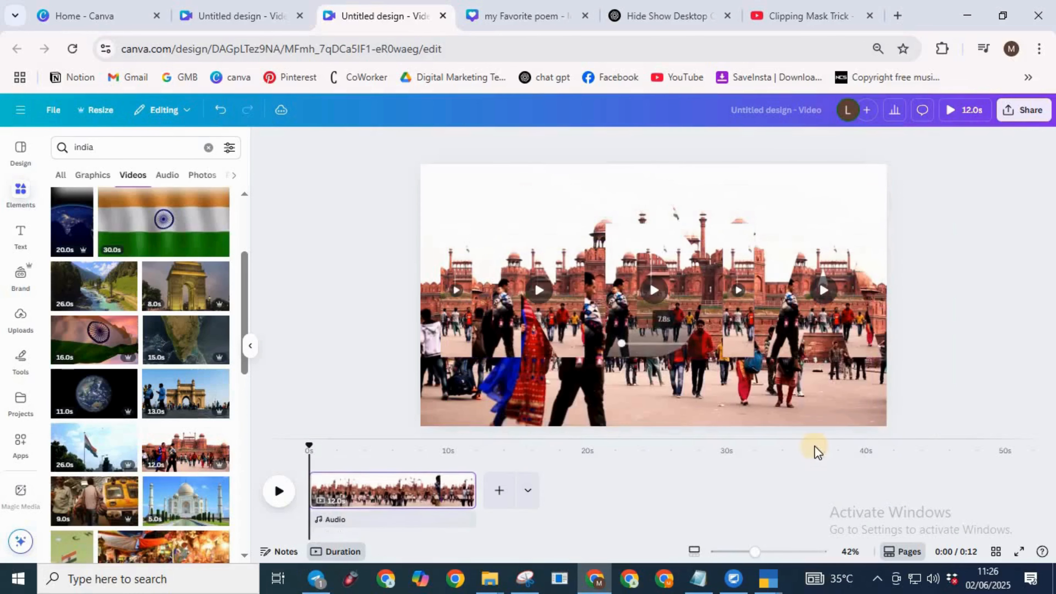
# - Crop the video inside the first I frame, scaling it to the full page and aligning it with the background video
pyautogui.doubleClick(452, 333)
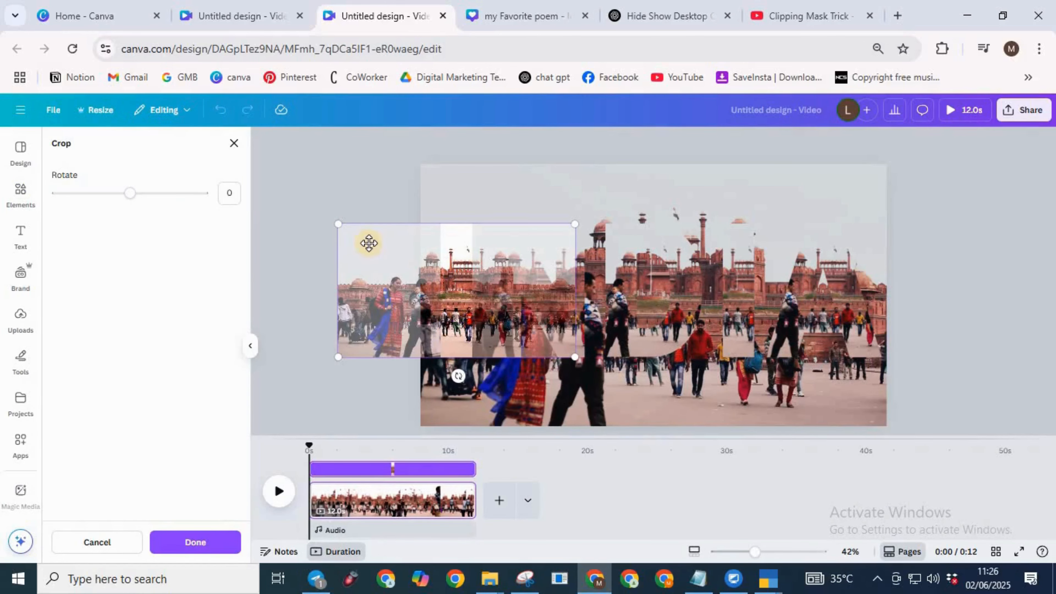
pyautogui.moveTo(576, 224); pyautogui.dragTo(830, 165)
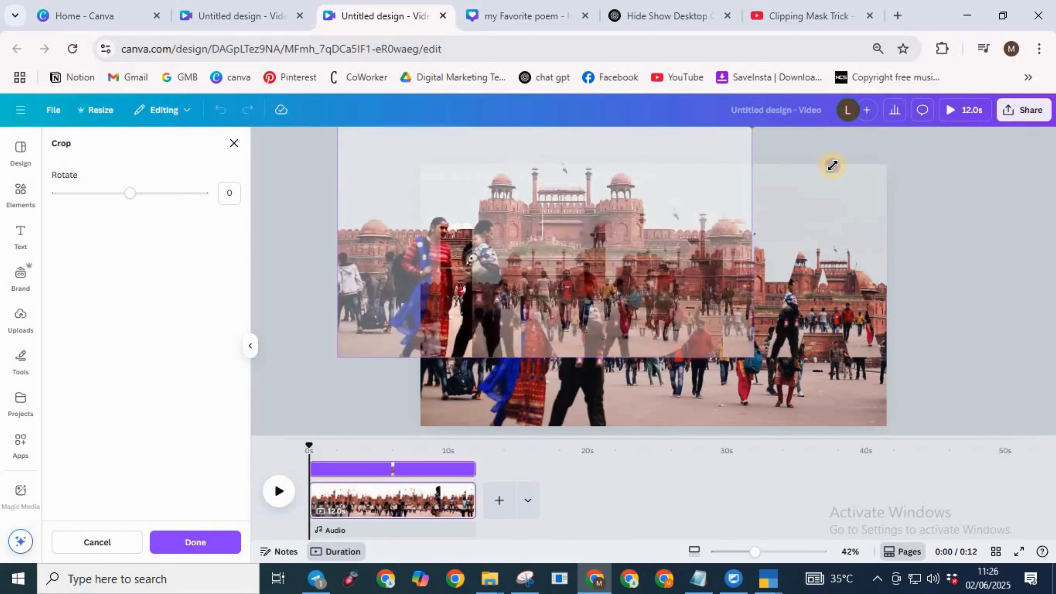
pyautogui.moveTo(703, 320); pyautogui.dragTo(735, 328)
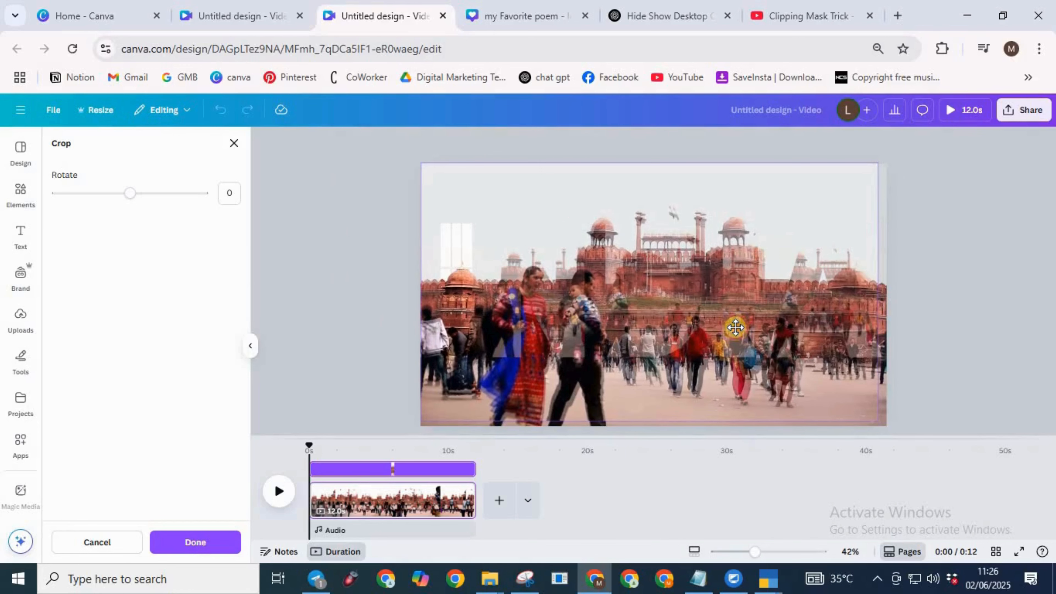
pyautogui.moveTo(876, 420); pyautogui.dragTo(888, 421)
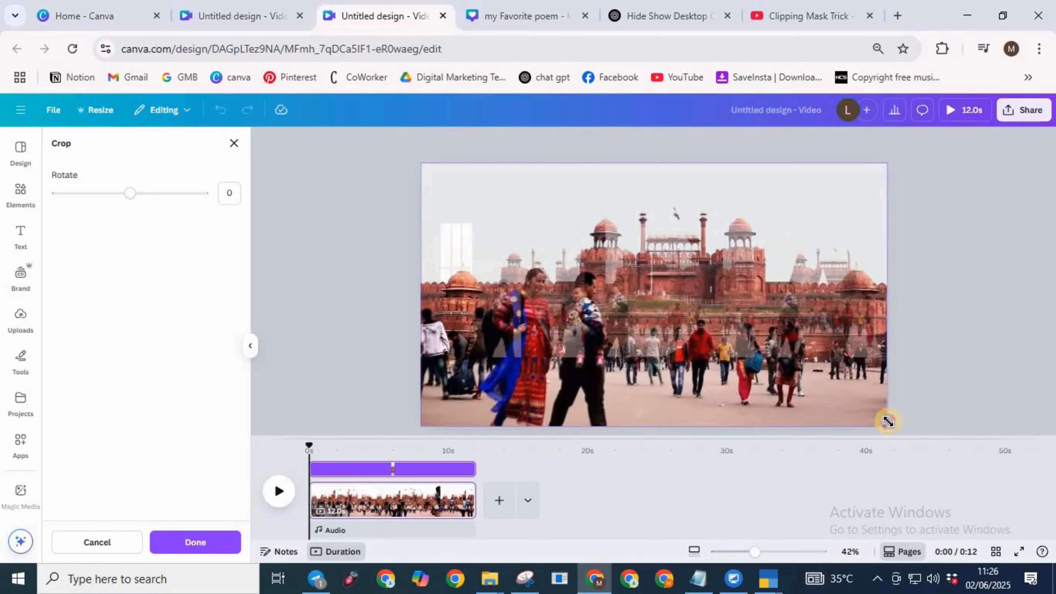
pyautogui.doubleClick(866, 353)
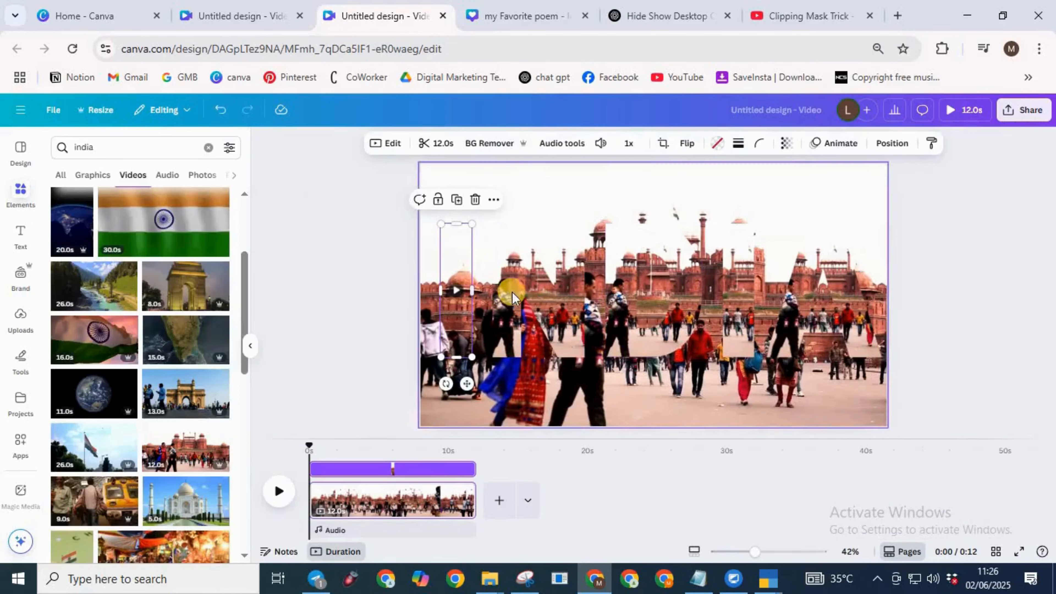
# - Enlarge and reposition the video inside the N frame so it covers the page and lines up with the background fort
pyautogui.click(527, 281)
pyautogui.doubleClick(527, 280)
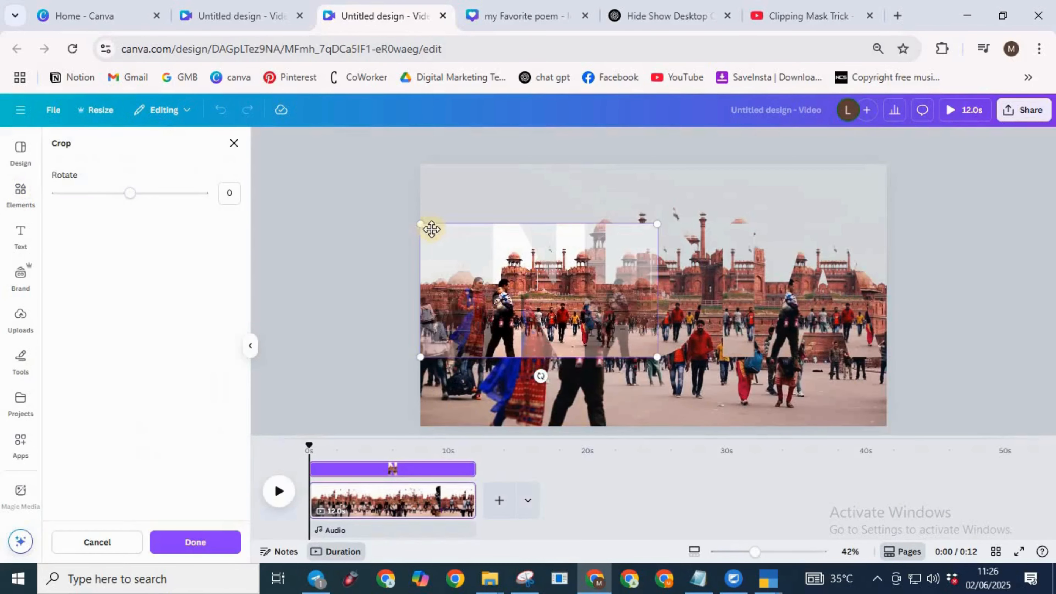
pyautogui.moveTo(396, 202); pyautogui.dragTo(310, 154)
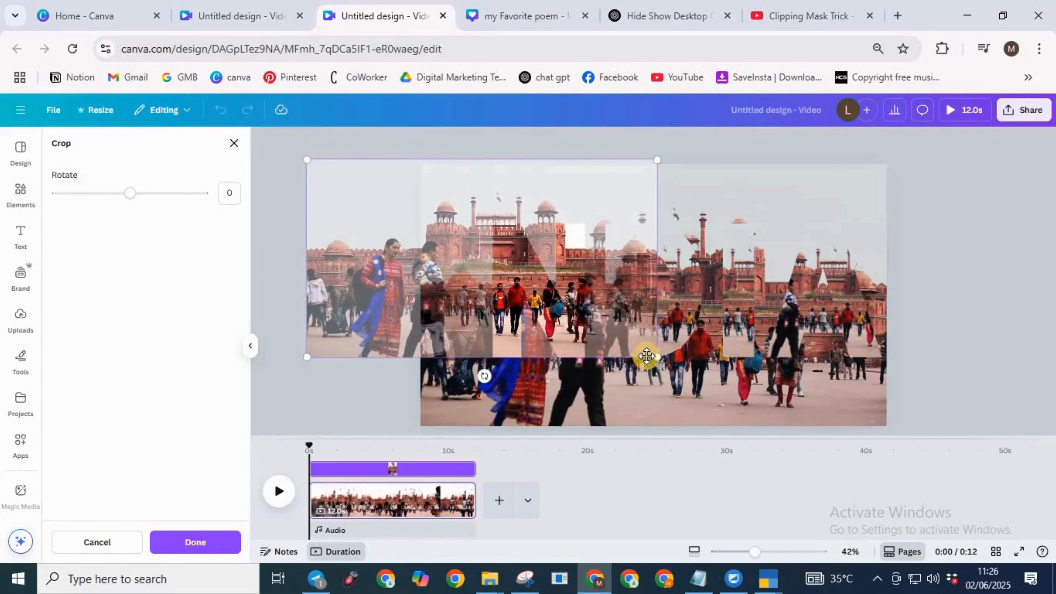
pyautogui.moveTo(785, 432); pyautogui.dragTo(785, 420)
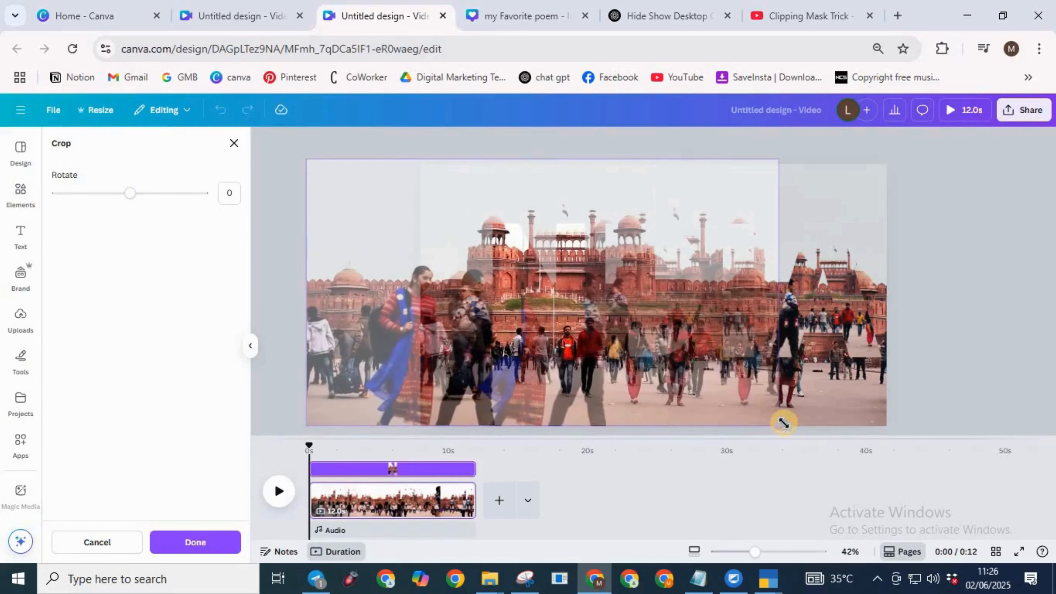
pyautogui.moveTo(461, 219); pyautogui.dragTo(574, 229)
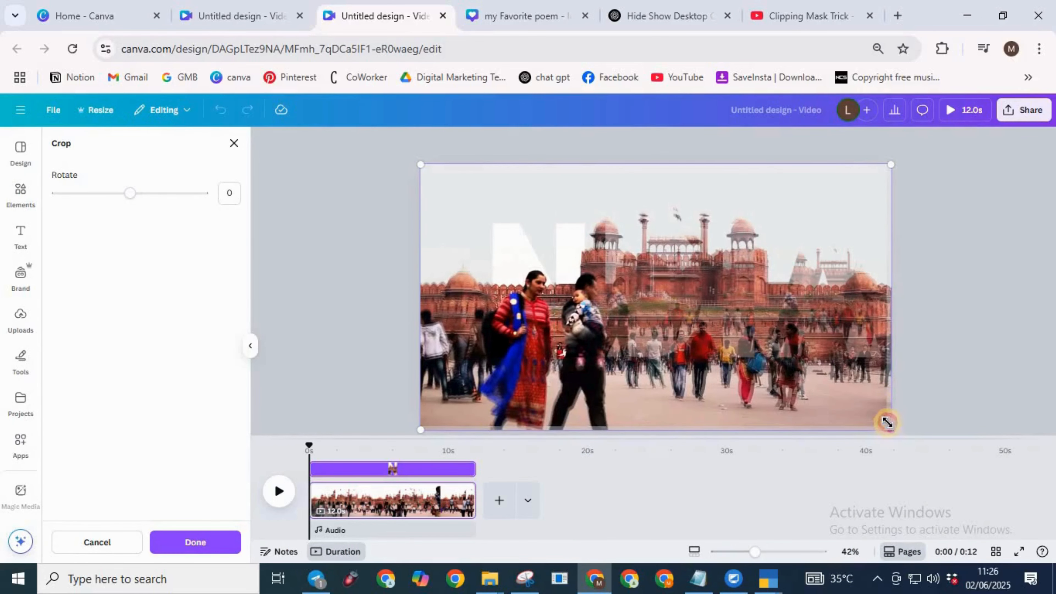
pyautogui.moveTo(890, 428); pyautogui.dragTo(888, 422)
pyautogui.click(953, 359)
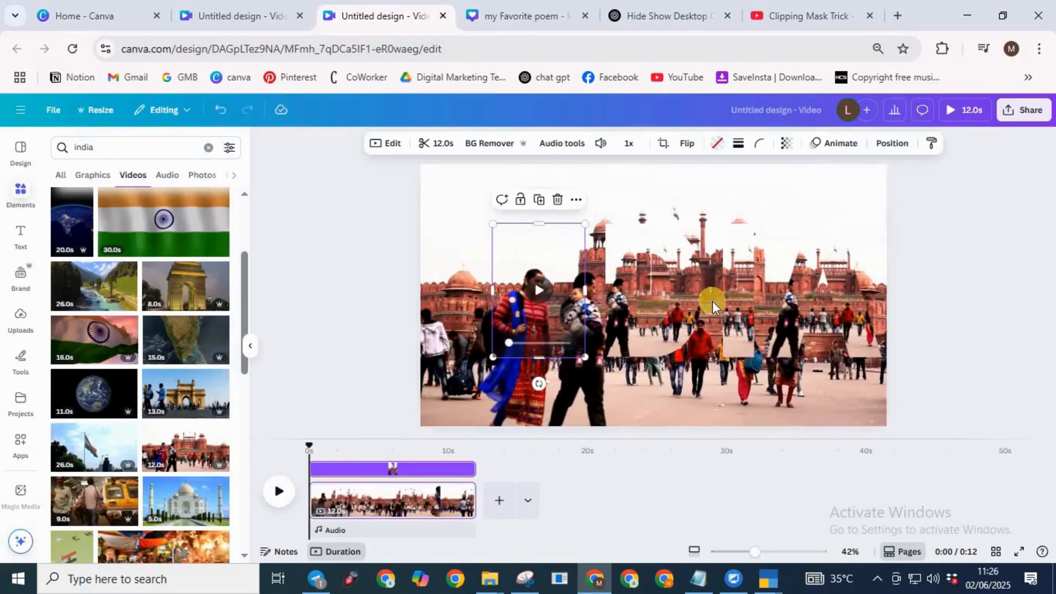
# - Scale the D frame's inner video to page size and fine-tune its position until it matches the background video
pyautogui.doubleClick(687, 282)
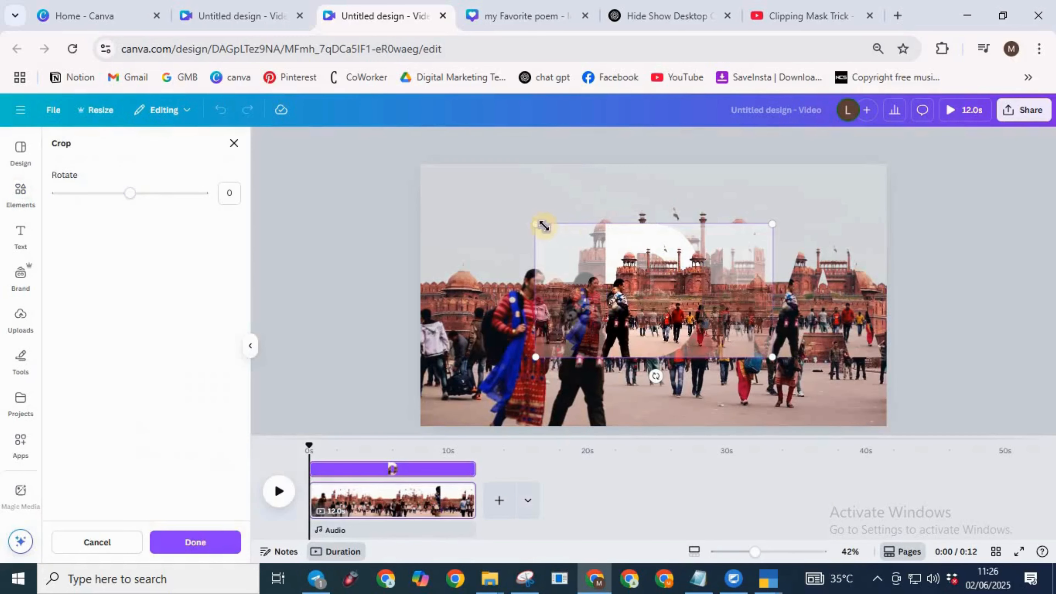
pyautogui.moveTo(513, 211); pyautogui.dragTo(414, 156)
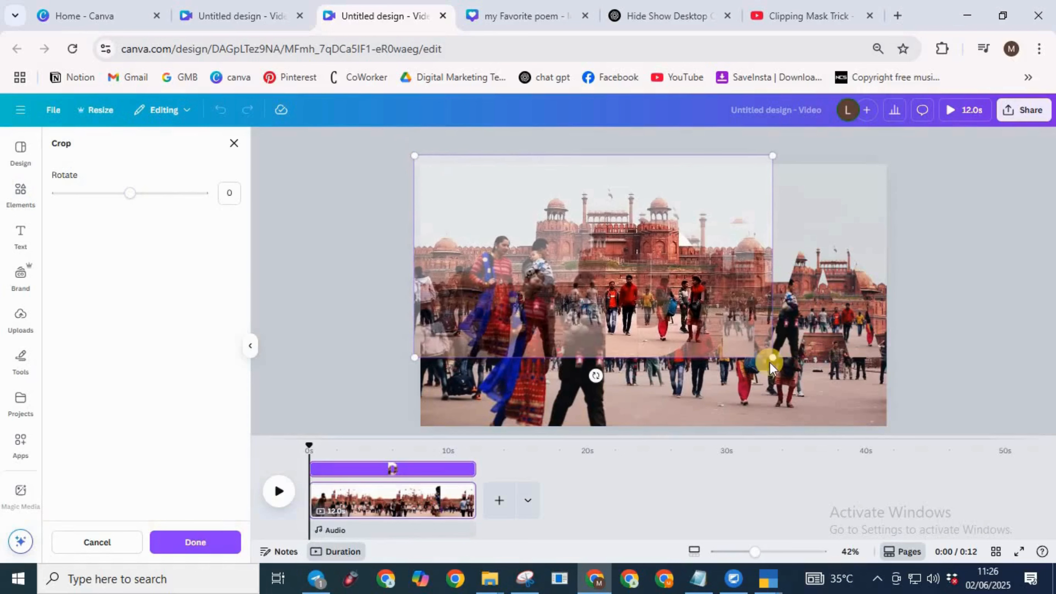
pyautogui.moveTo(866, 407); pyautogui.dragTo(890, 424)
pyautogui.moveTo(469, 210); pyautogui.dragTo(474, 218)
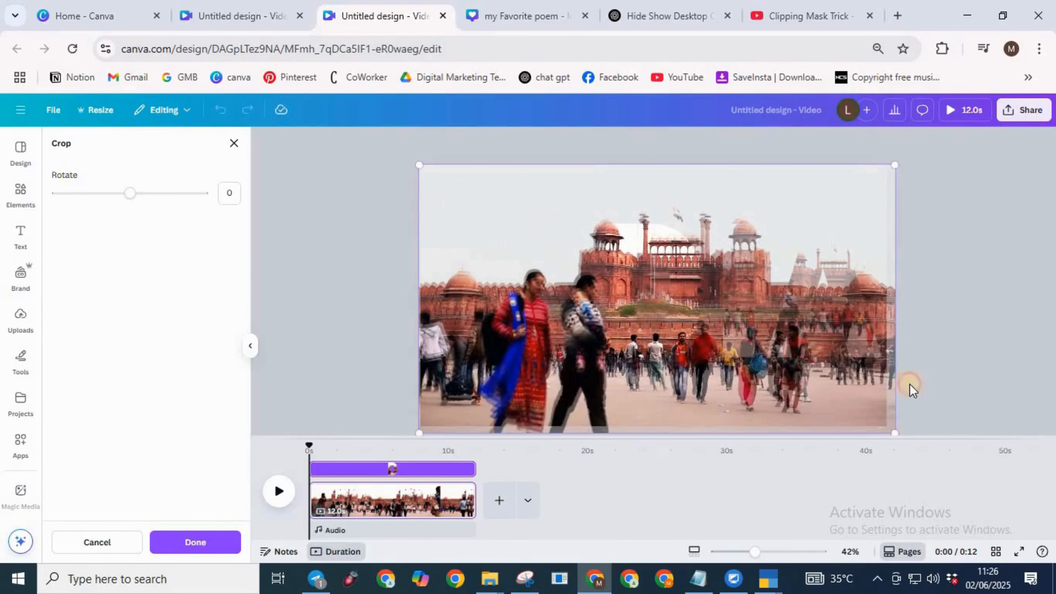
pyautogui.moveTo(897, 435); pyautogui.dragTo(892, 422)
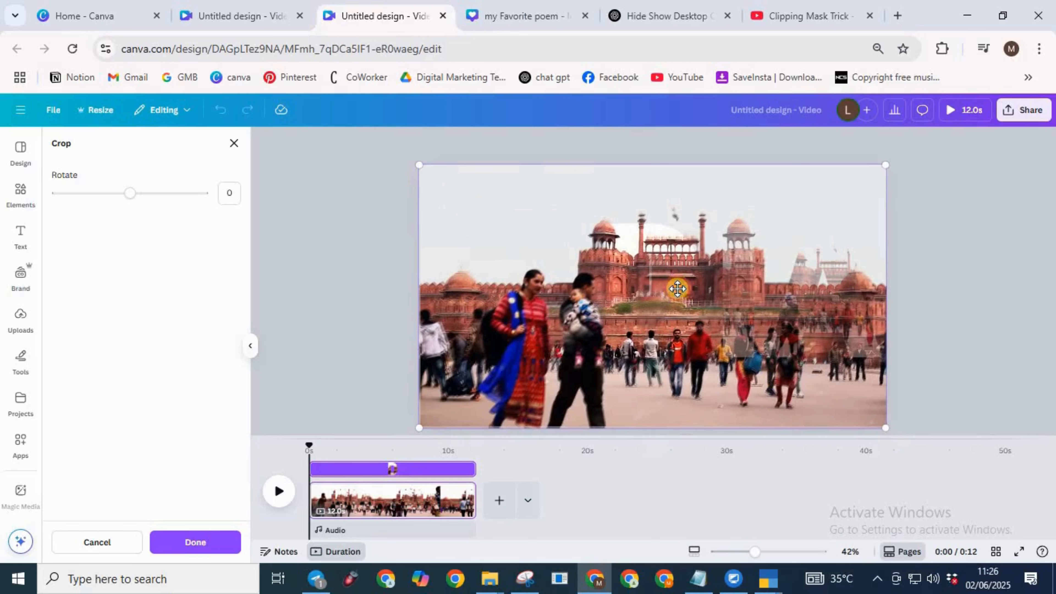
pyautogui.moveTo(888, 428); pyautogui.dragTo(889, 418)
pyautogui.moveTo(745, 309); pyautogui.dragTo(738, 305)
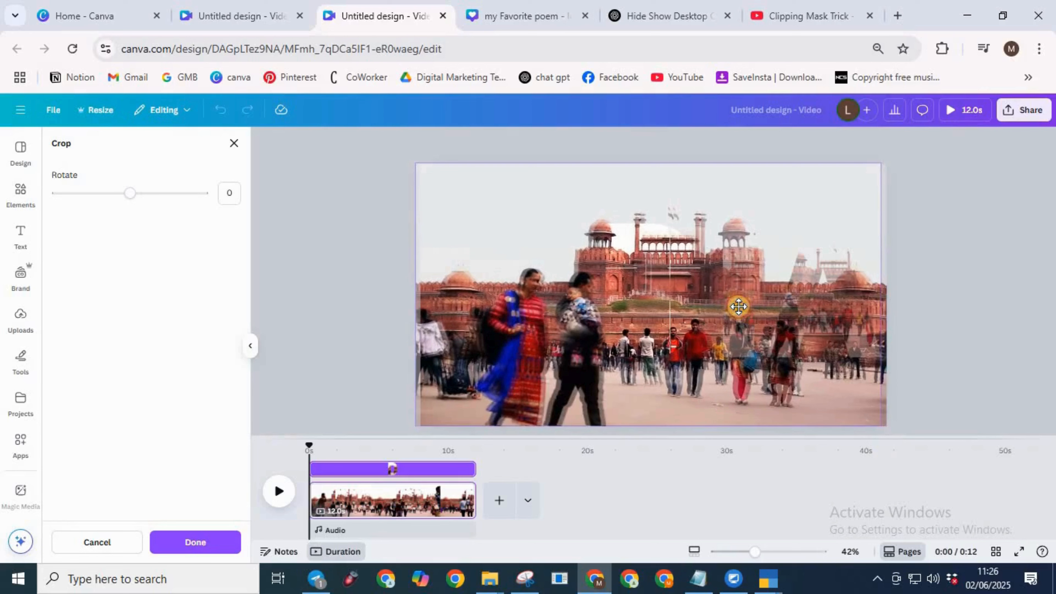
pyautogui.moveTo(789, 376); pyautogui.dragTo(792, 374)
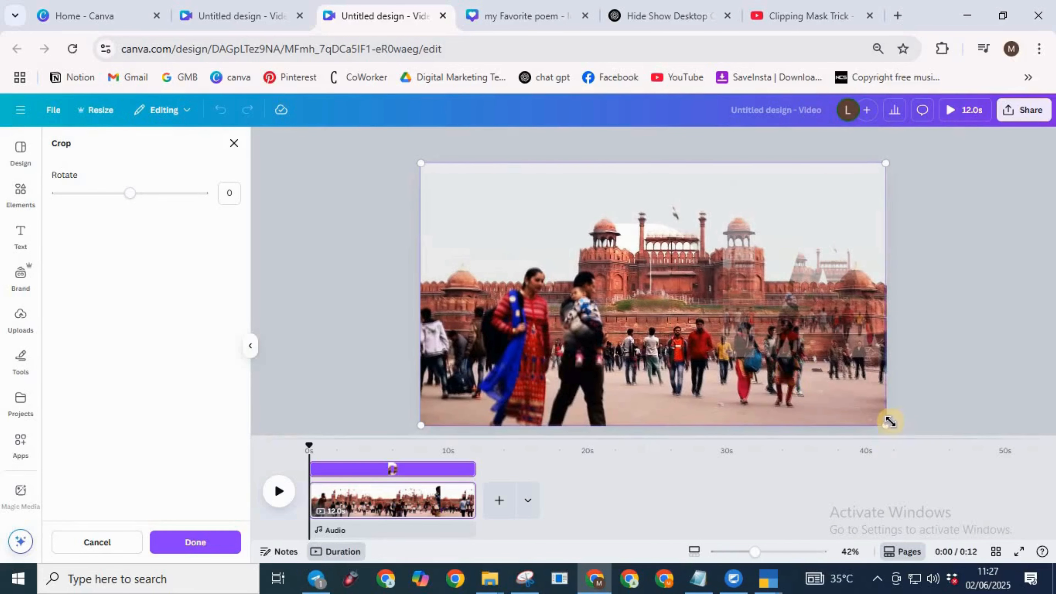
pyautogui.moveTo(885, 422); pyautogui.dragTo(887, 423)
pyautogui.click(974, 378)
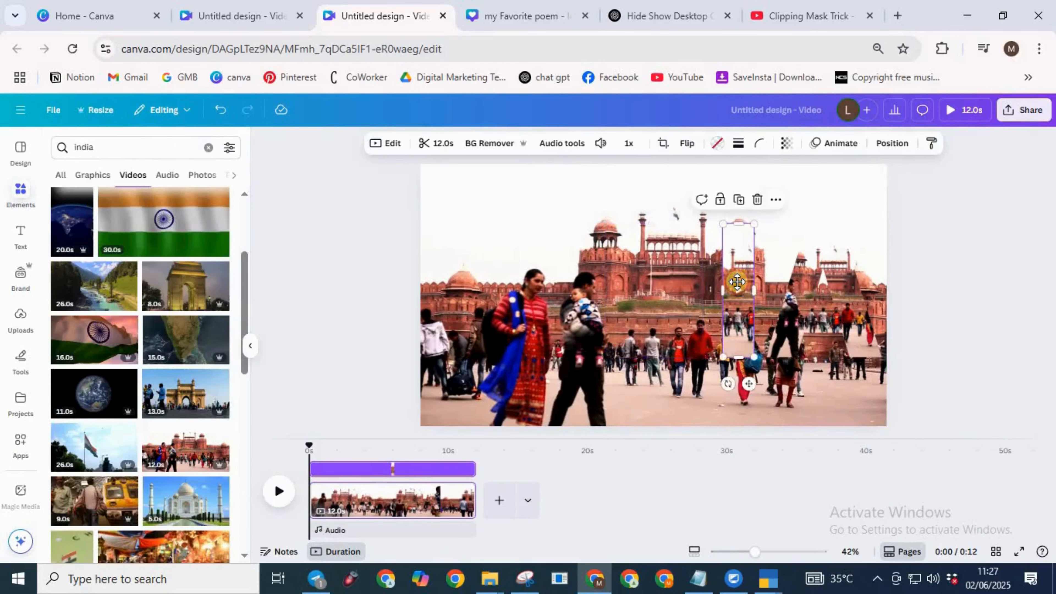
# - Resize and shift the video inside the second I frame so its fort and people coincide with the background
pyautogui.doubleClick(671, 247)
pyautogui.moveTo(621, 222); pyautogui.dragTo(444, 158)
pyautogui.moveTo(784, 220); pyautogui.dragTo(761, 244)
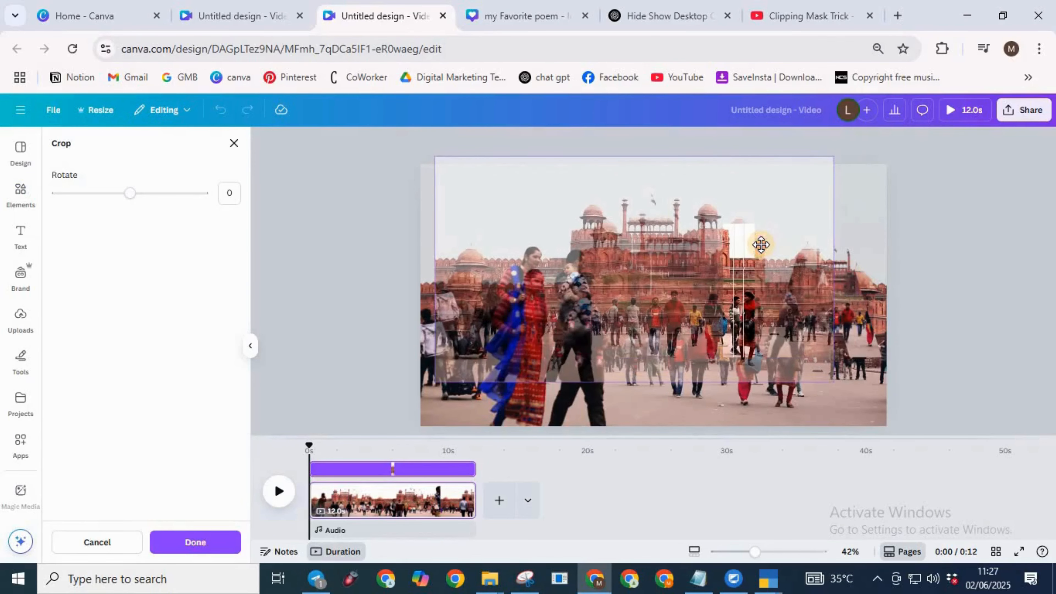
pyautogui.moveTo(861, 400); pyautogui.dragTo(884, 415)
pyautogui.moveTo(642, 240); pyautogui.dragTo(630, 244)
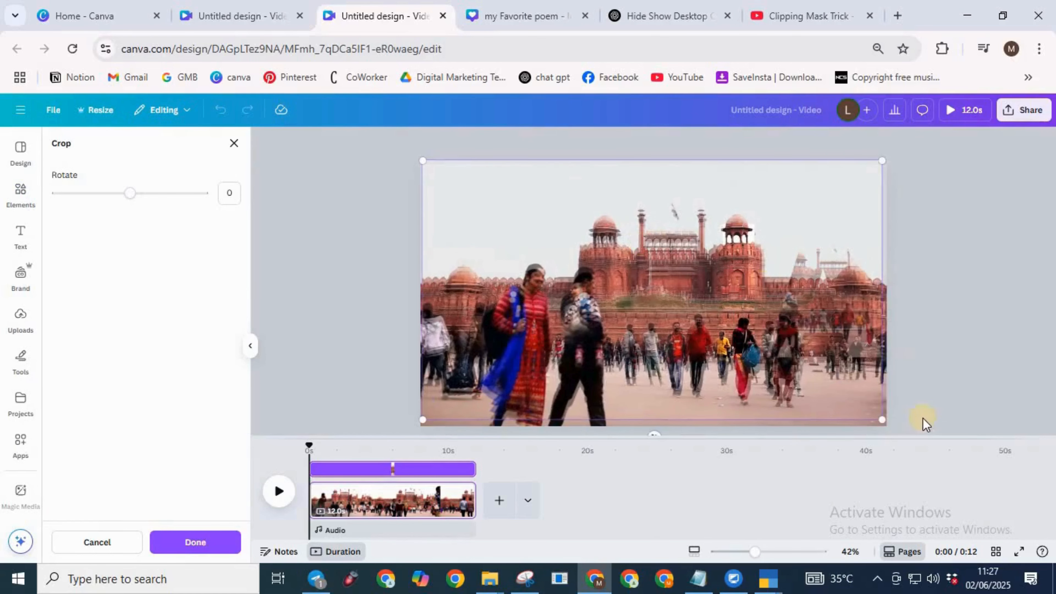
pyautogui.moveTo(892, 423); pyautogui.dragTo(900, 430)
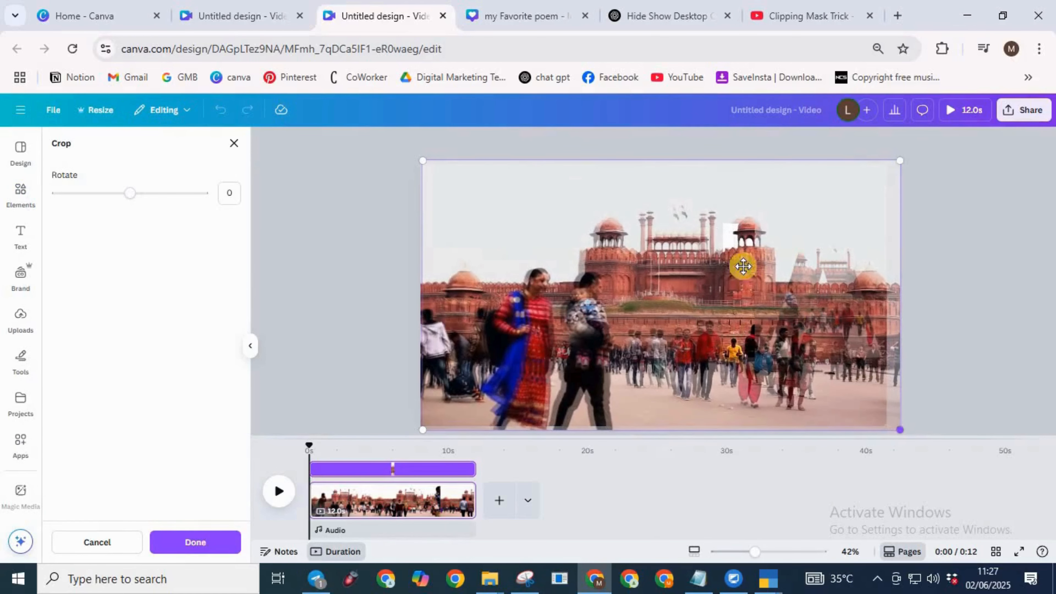
pyautogui.moveTo(715, 260); pyautogui.dragTo(715, 263)
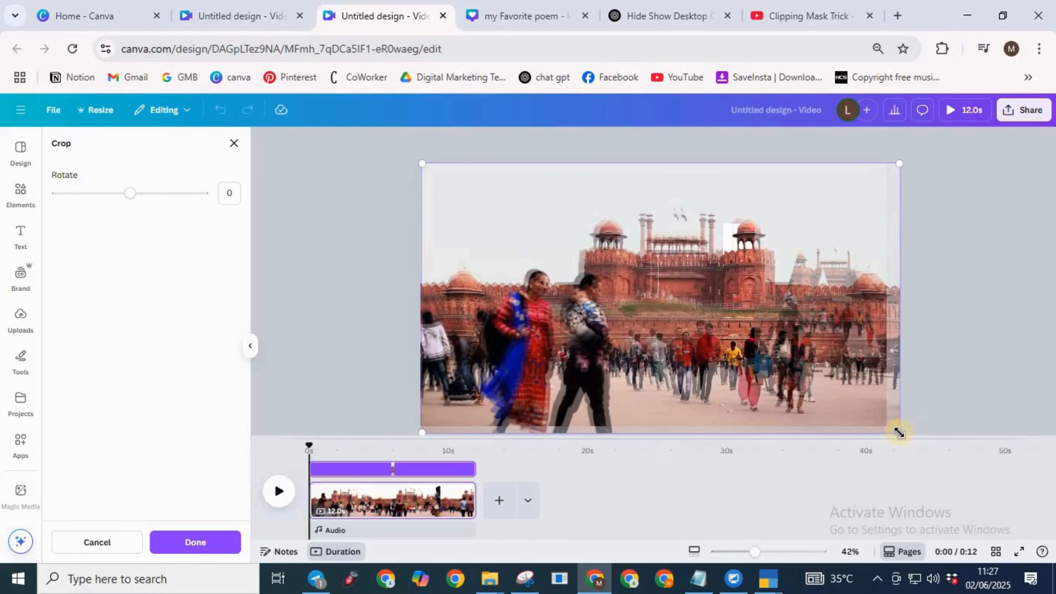
pyautogui.moveTo(896, 429); pyautogui.dragTo(884, 422)
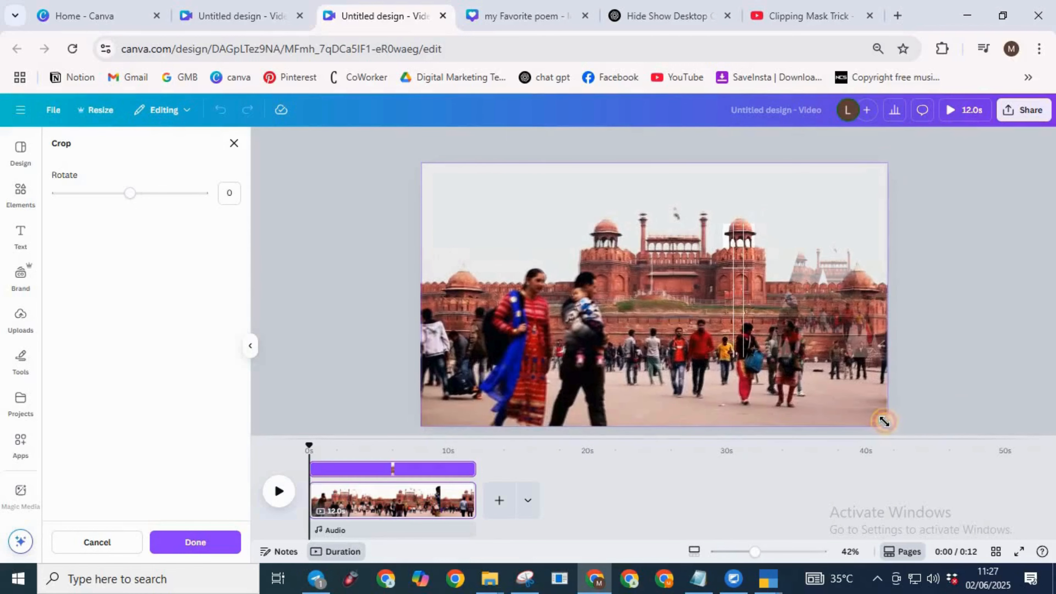
pyautogui.click(962, 348)
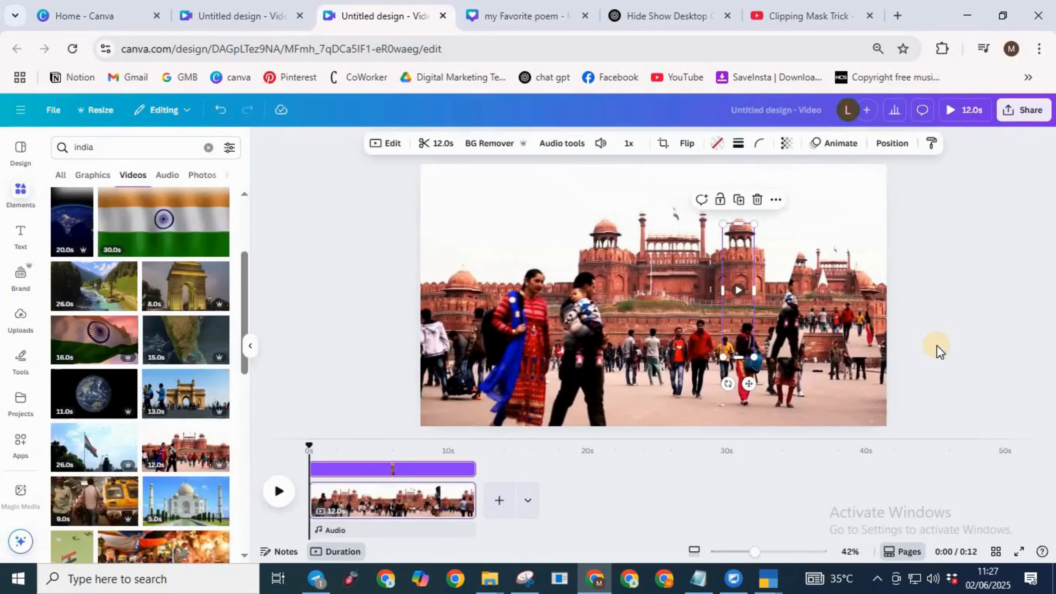
# - Scale the video inside the A frame to the full page and position it to match the background video
pyautogui.doubleClick(844, 301)
pyautogui.moveTo(709, 225); pyautogui.dragTo(531, 127)
pyautogui.moveTo(943, 357); pyautogui.dragTo(1005, 407)
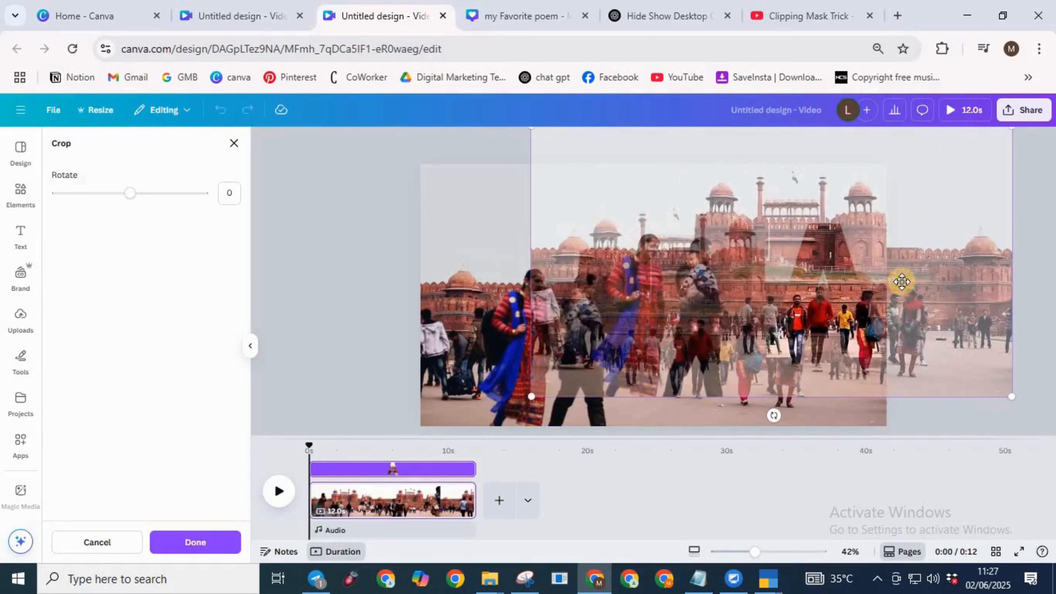
pyautogui.moveTo(900, 281); pyautogui.dragTo(808, 344)
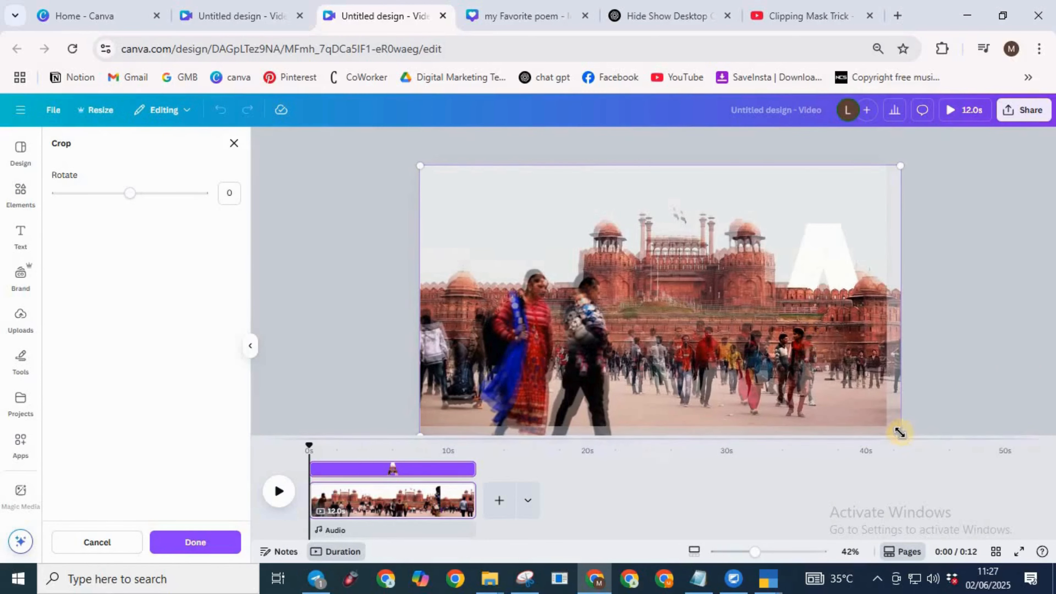
pyautogui.moveTo(894, 426)
pyautogui.mouseDown()
pyautogui.moveTo(860, 418)
pyautogui.moveTo(883, 419)
pyautogui.mouseUp()
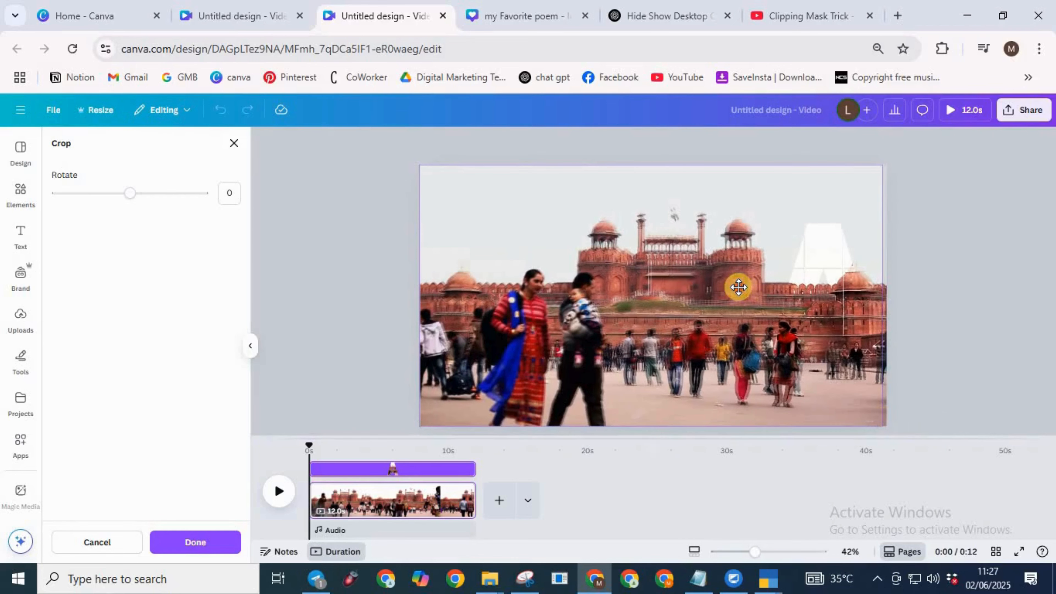
pyautogui.moveTo(739, 287); pyautogui.dragTo(737, 286)
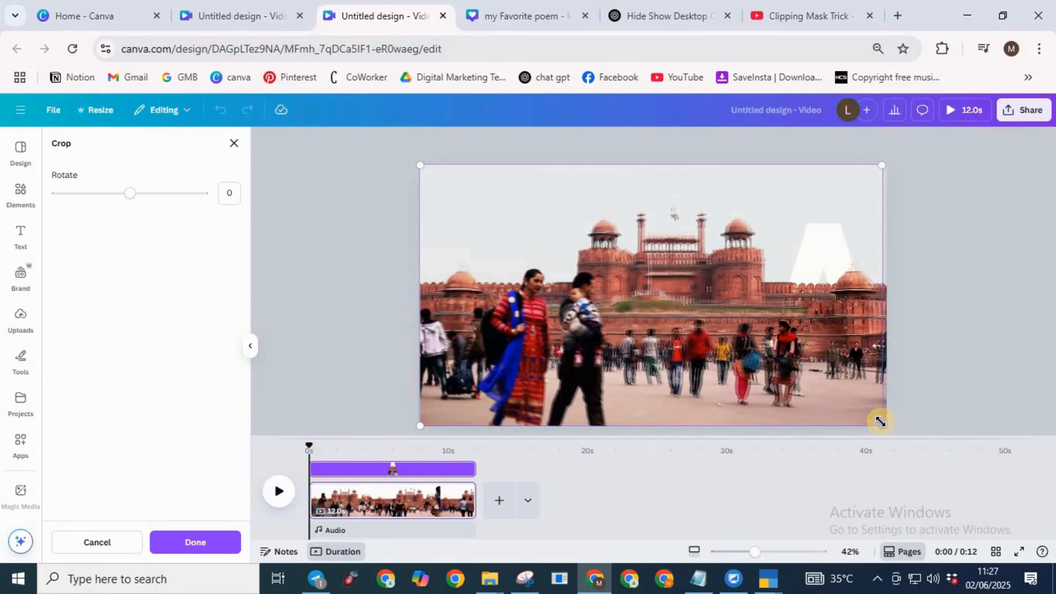
pyautogui.moveTo(883, 427); pyautogui.dragTo(889, 427)
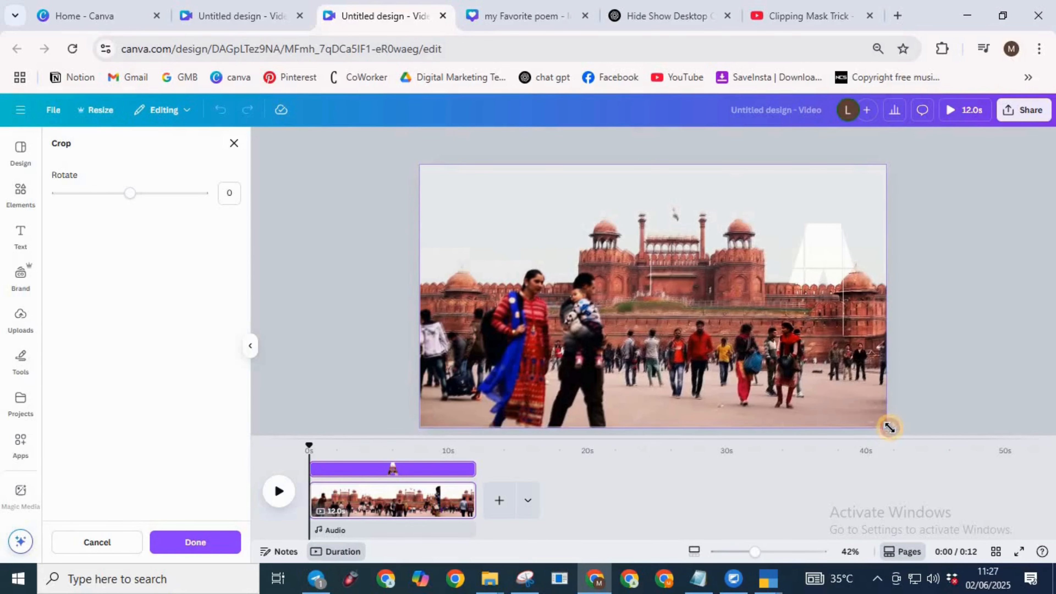
pyautogui.click(960, 369)
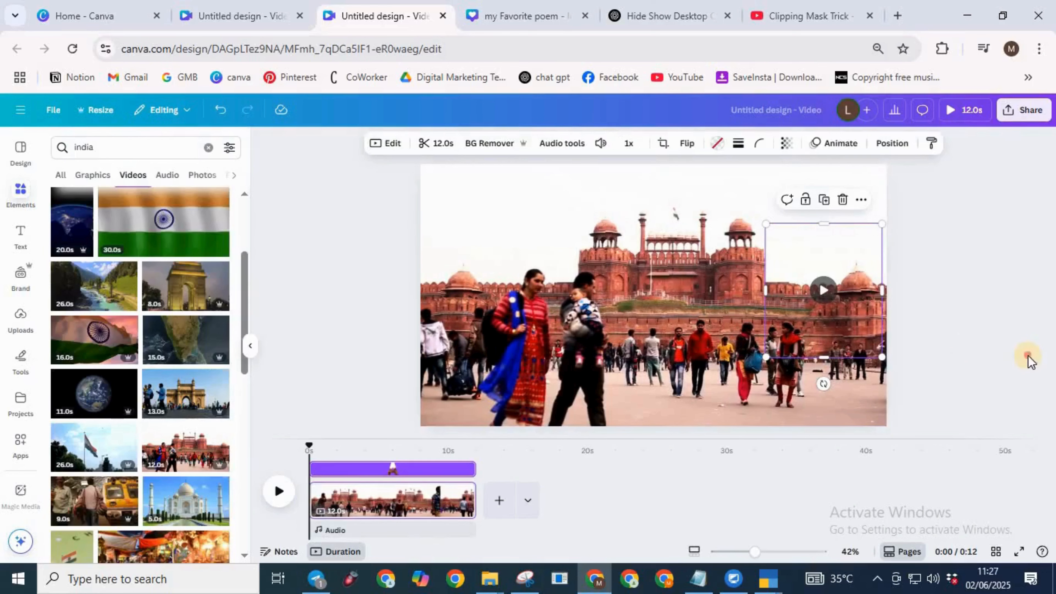
# - Play the timeline to check the alignment of the letter videos, then return the playhead to the start
pyautogui.click(540, 428)
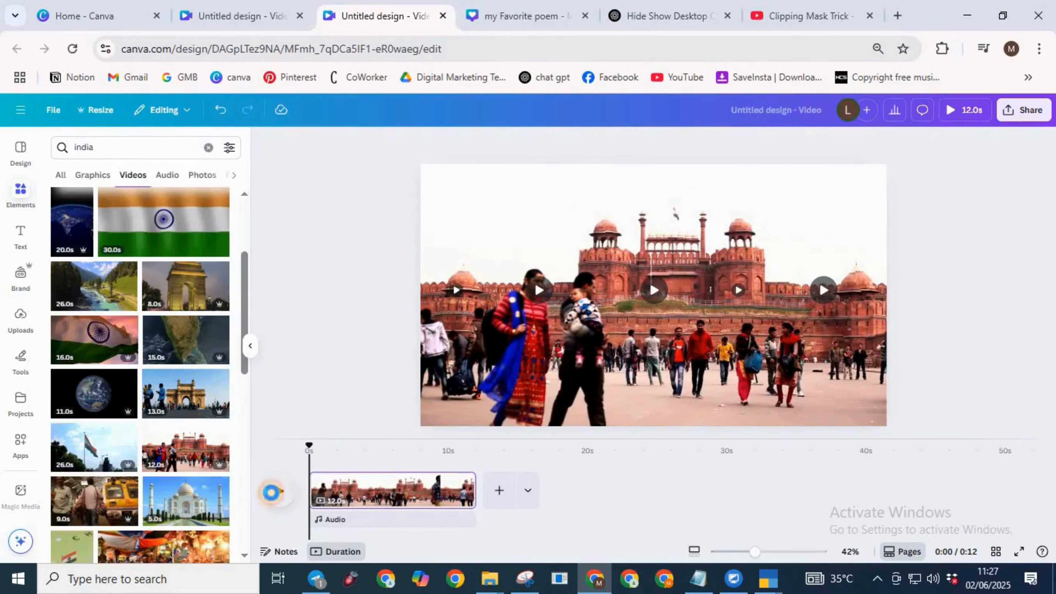
pyautogui.click(272, 492)
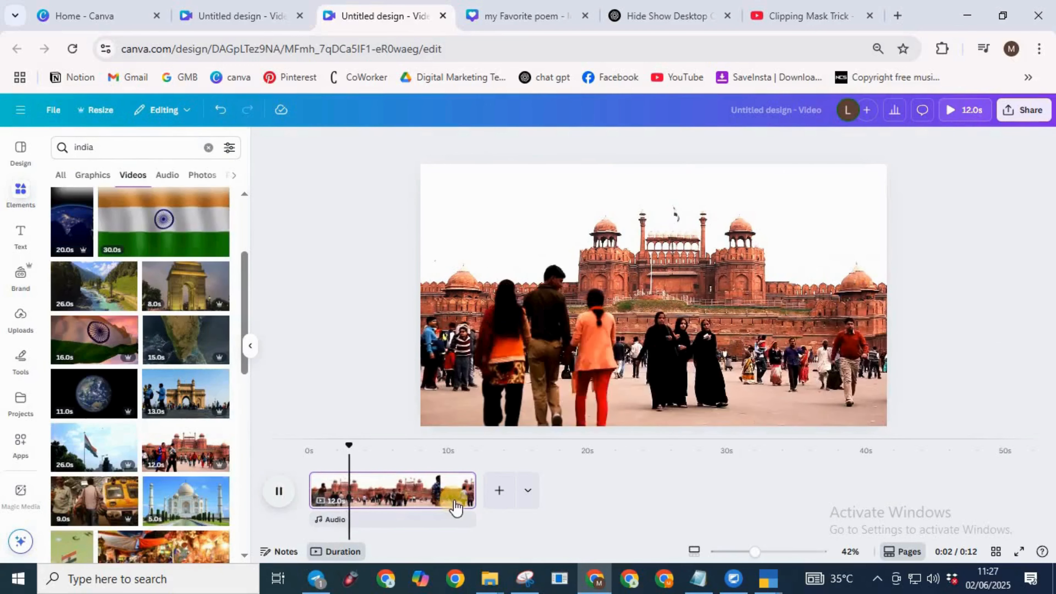
pyautogui.click(361, 448)
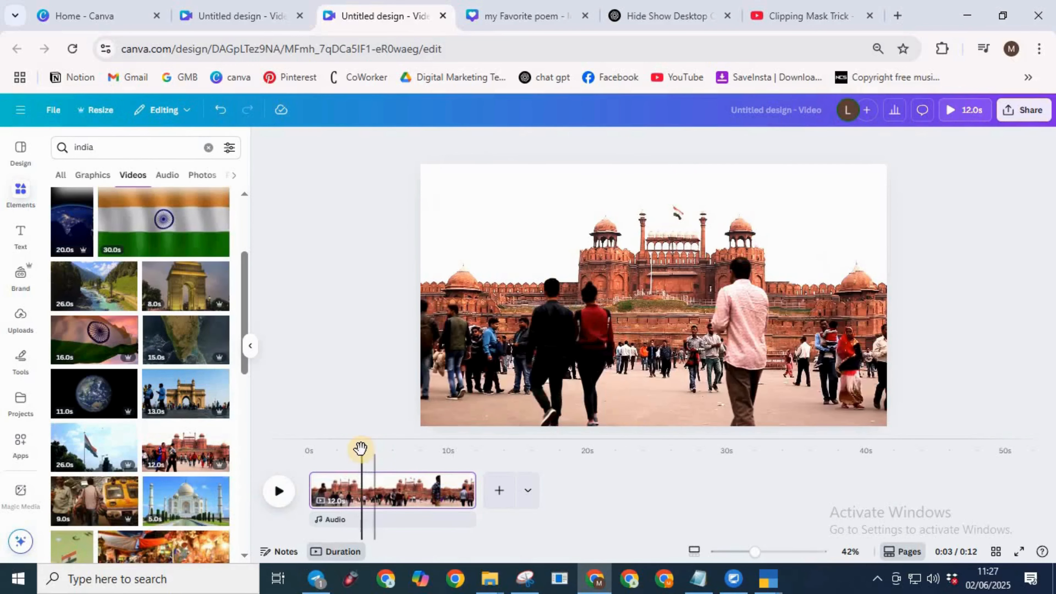
pyautogui.moveTo(265, 450); pyautogui.dragTo(293, 431)
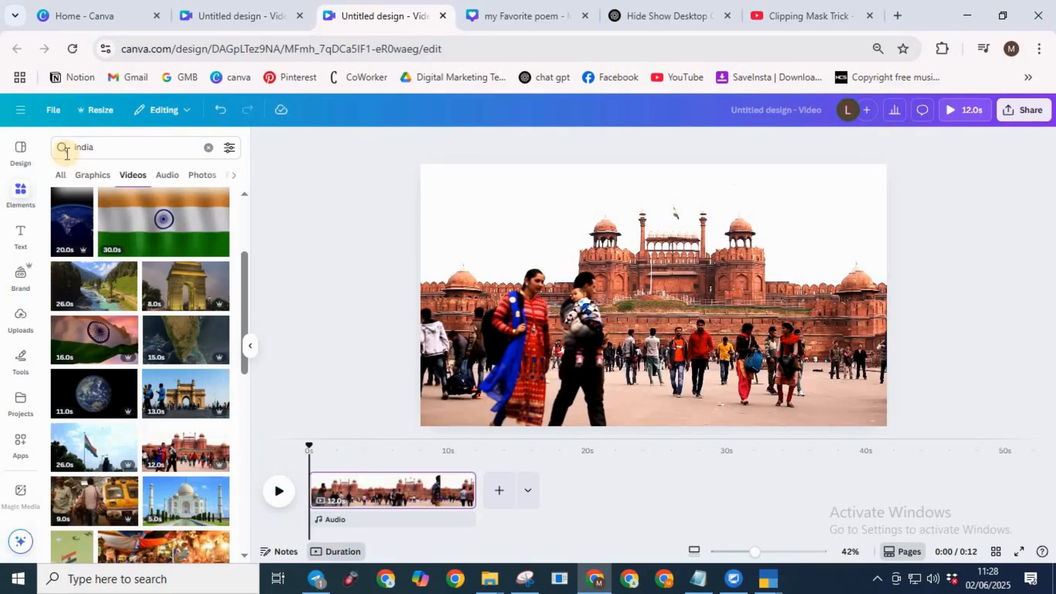
# - Clear the india element search, add a square shape to the page and fill it with solid black
pyautogui.click(108, 146)
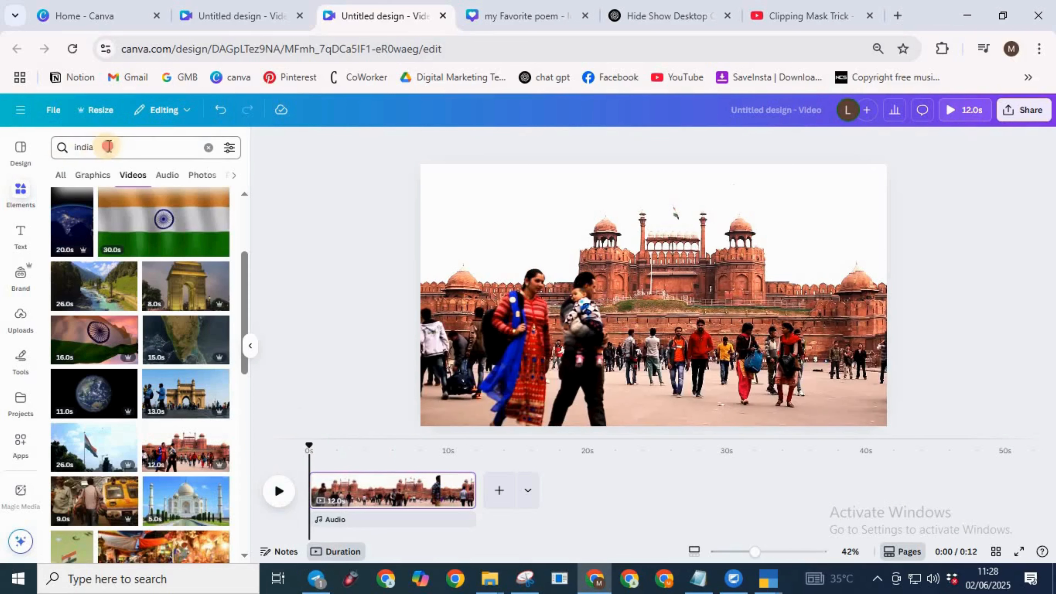
pyautogui.click(208, 147)
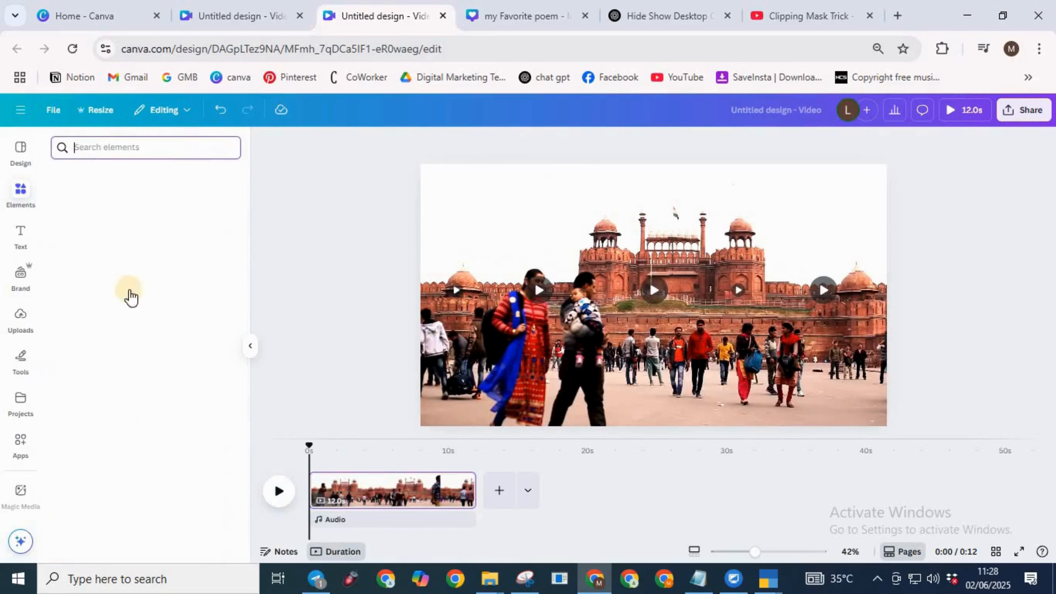
pyautogui.click(20, 273)
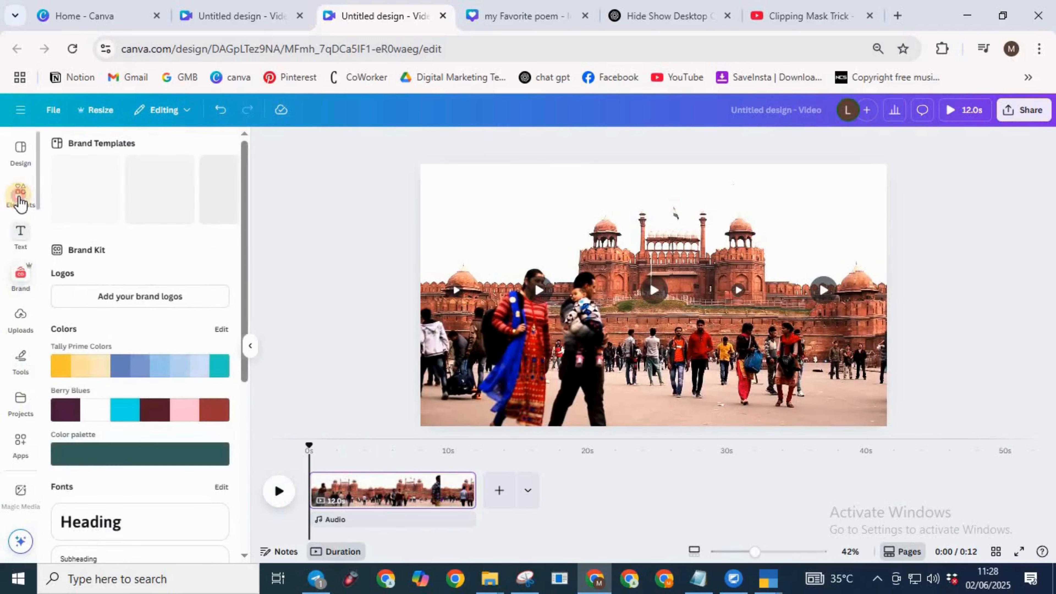
pyautogui.click(20, 196)
pyautogui.scroll(-10, 141, 316)
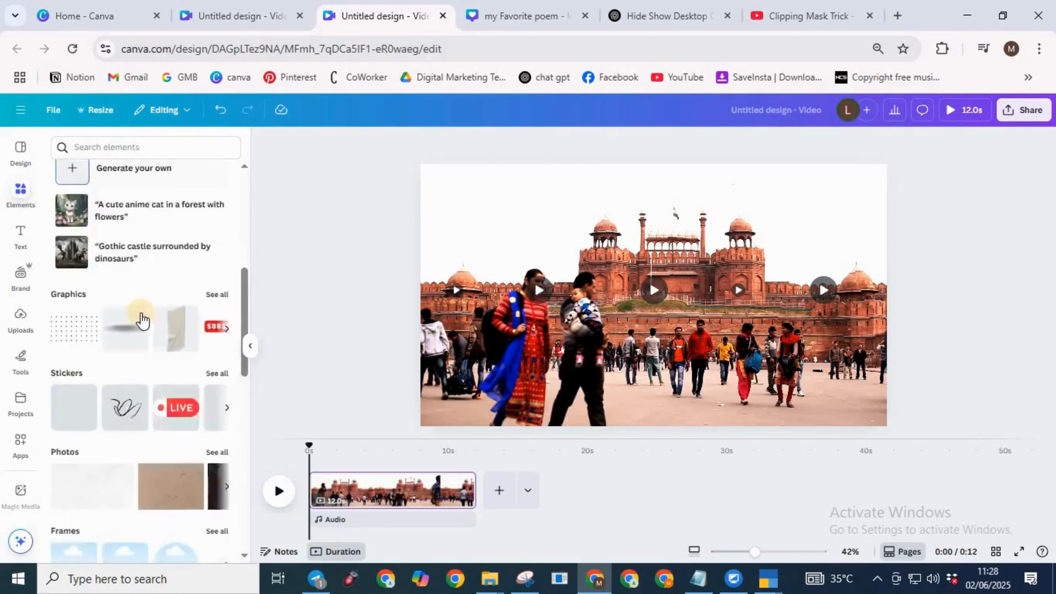
pyautogui.scroll(-5, 142, 323)
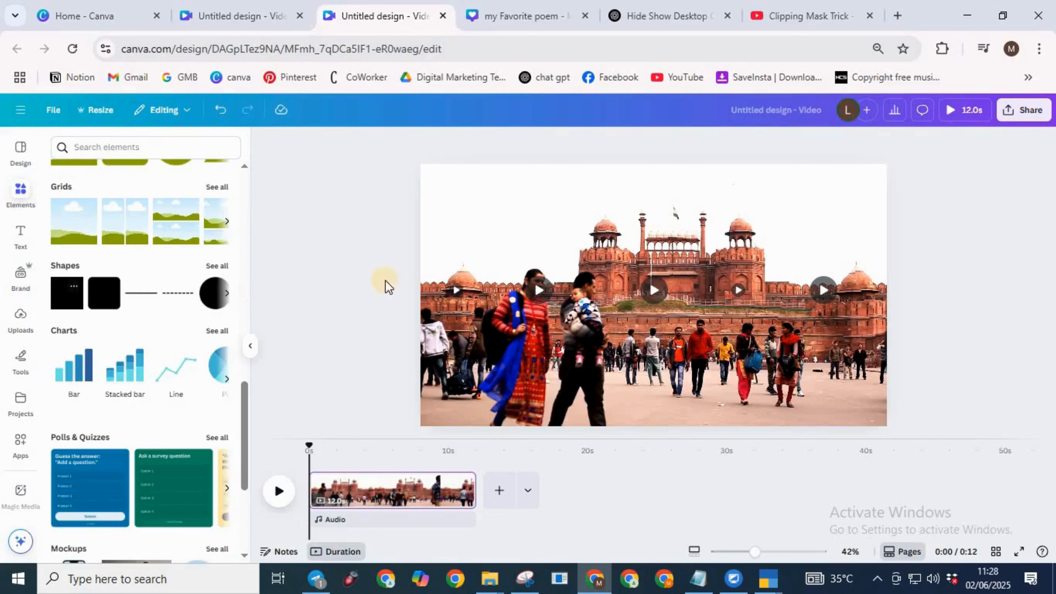
pyautogui.click(387, 144)
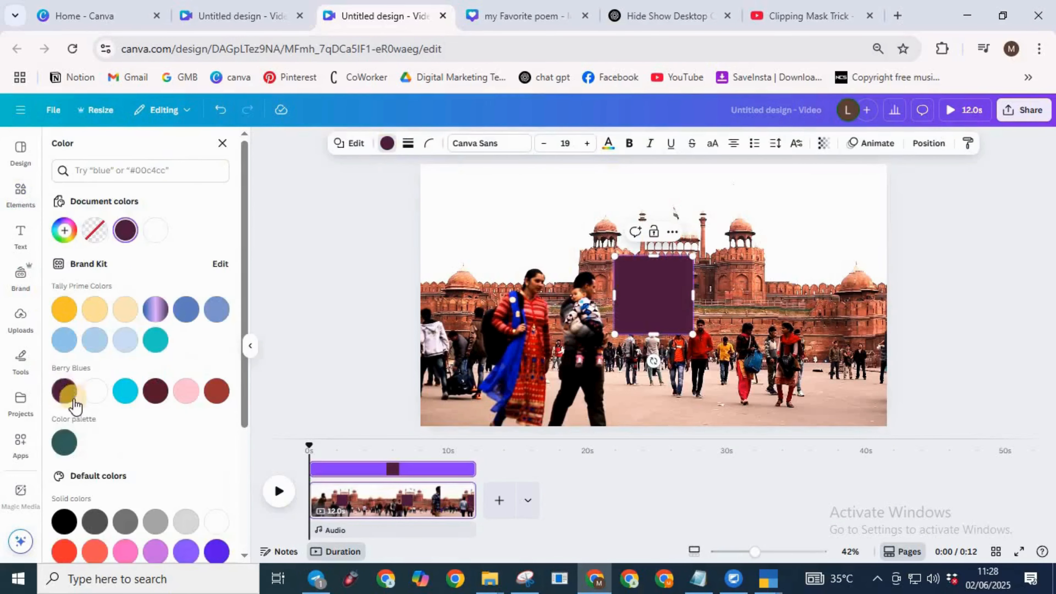
pyautogui.click(64, 521)
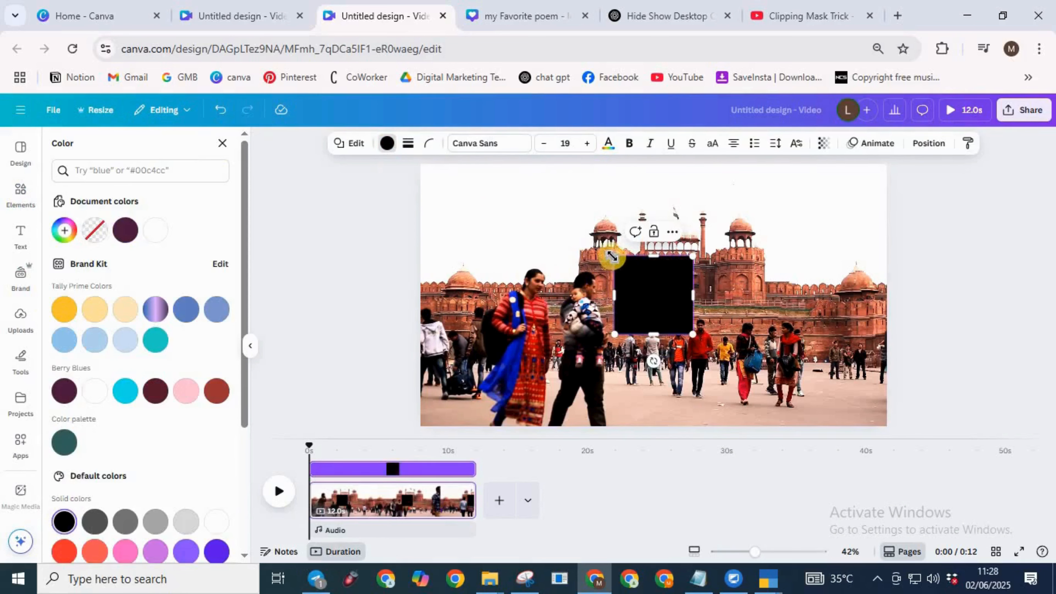
# - Stretch the black square to cover the whole page and set its transparency to 60
pyautogui.moveTo(611, 256); pyautogui.dragTo(379, 158)
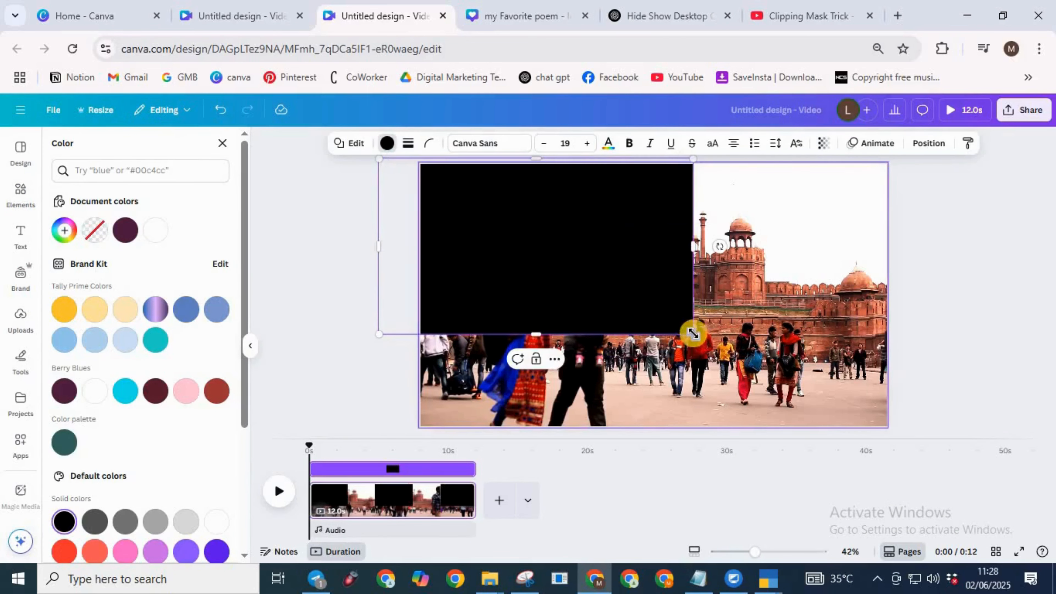
pyautogui.moveTo(694, 333); pyautogui.dragTo(894, 431)
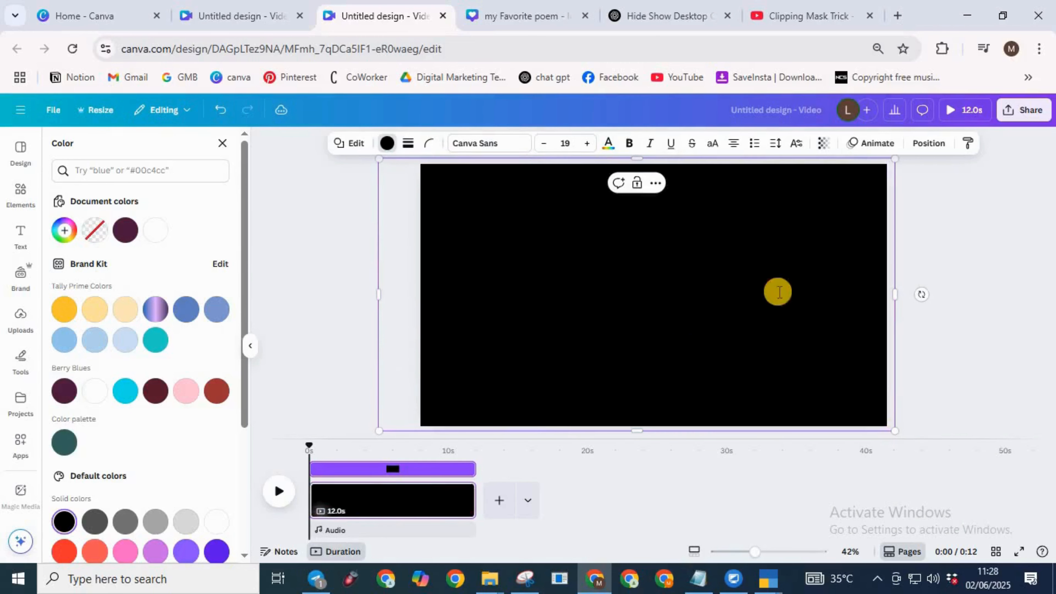
pyautogui.click(824, 145)
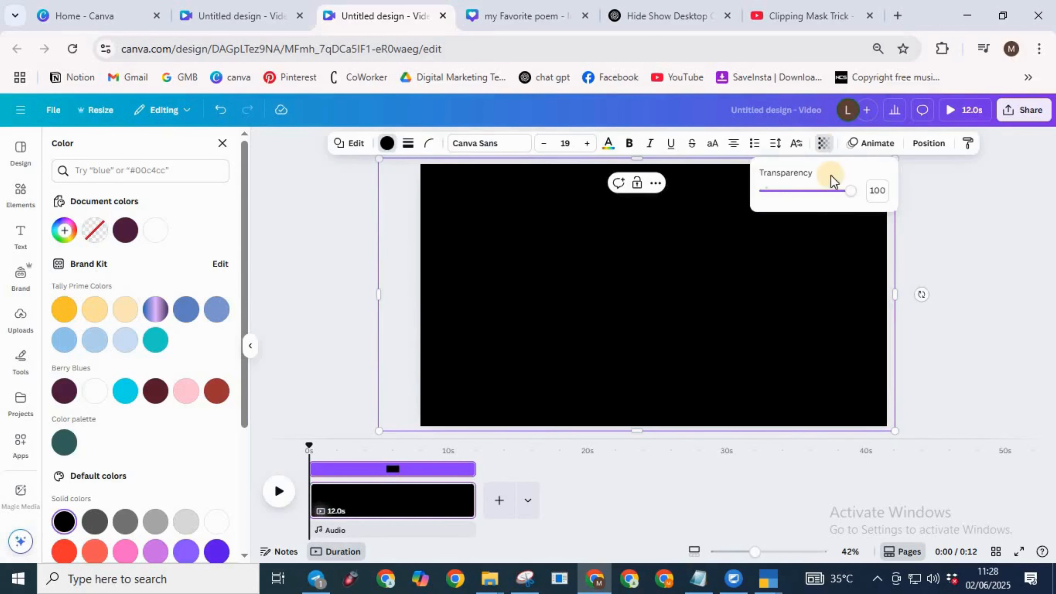
pyautogui.click(809, 191)
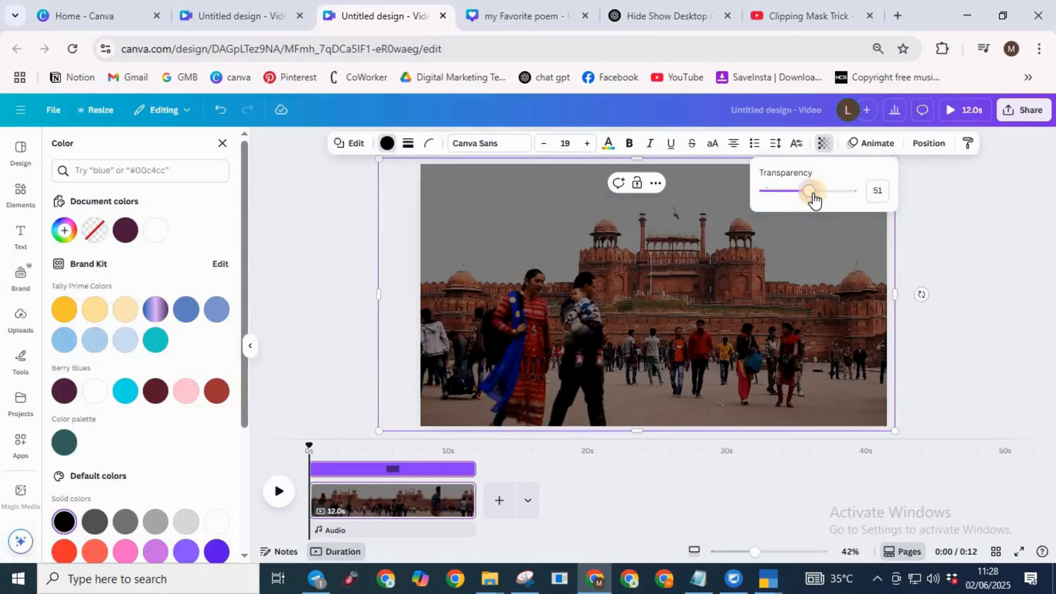
pyautogui.moveTo(809, 192); pyautogui.dragTo(816, 191)
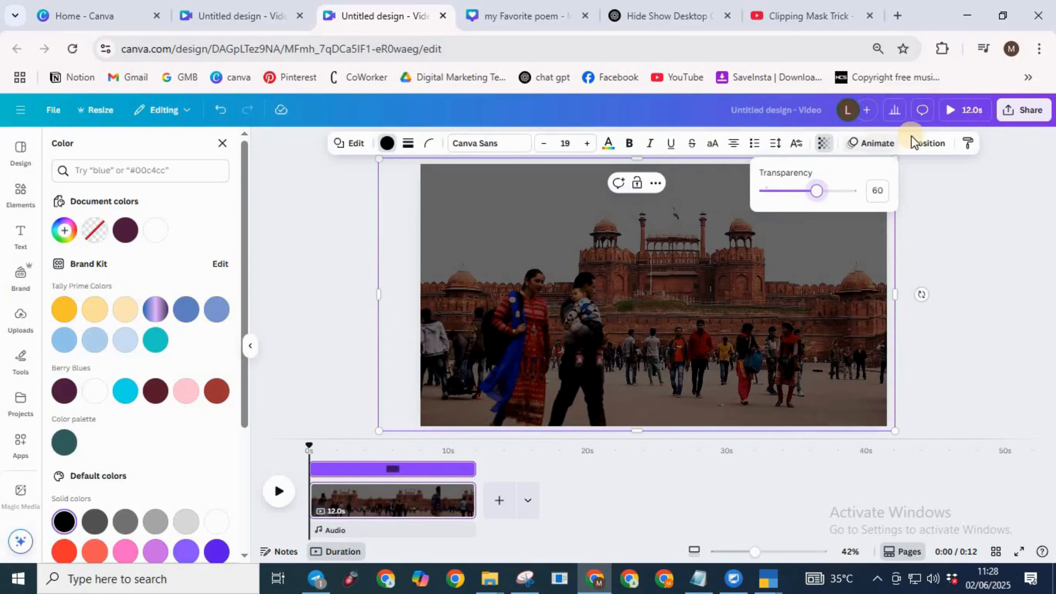
# - Move the semi-transparent black rectangle's layer below all the INDIA letter frames, directly above the background video
pyautogui.click(930, 143)
pyautogui.click(190, 174)
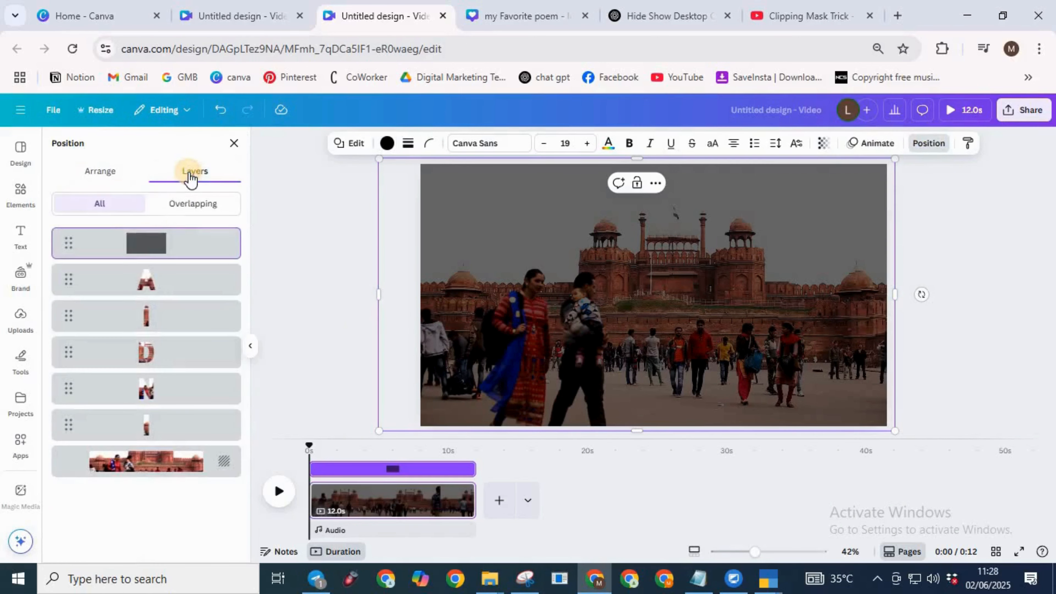
pyautogui.moveTo(125, 292); pyautogui.dragTo(143, 433)
pyautogui.click(965, 305)
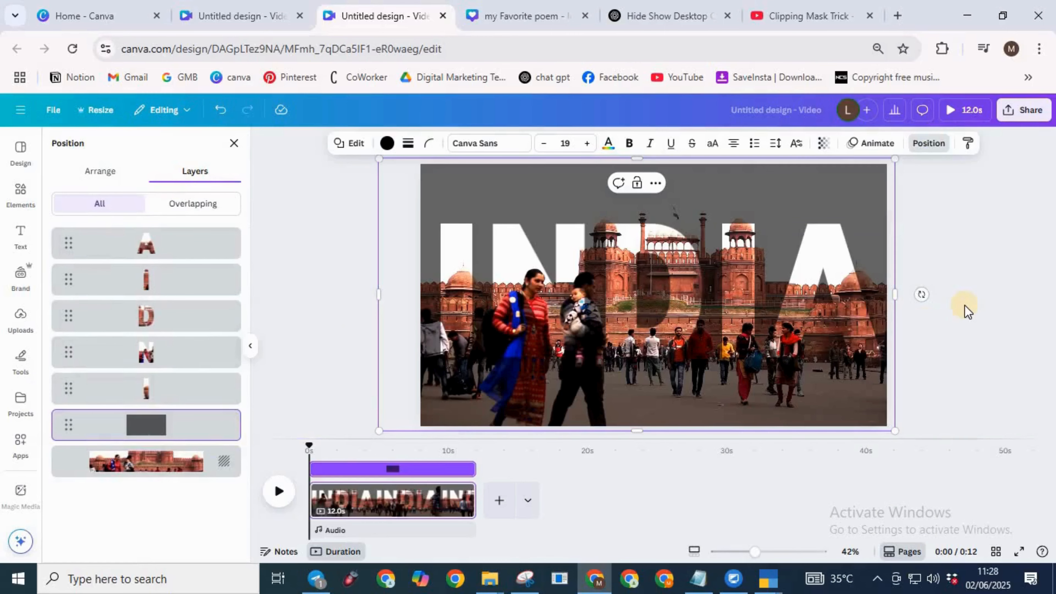
pyautogui.click(409, 504)
pyautogui.click(966, 287)
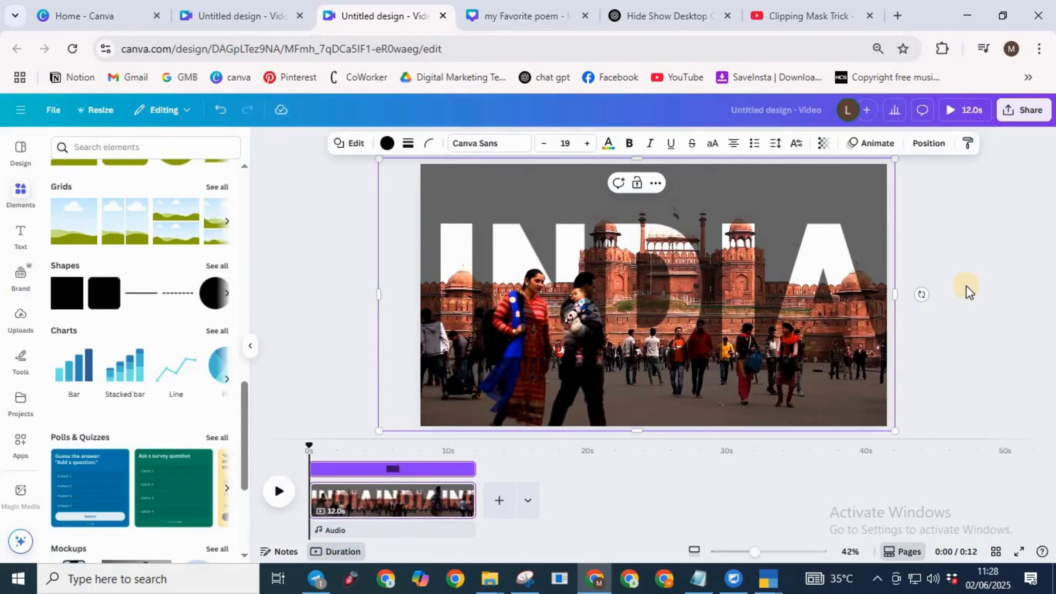
# - Play back the finished INDIA text effect on the timeline and in the full video preview
pyautogui.click(976, 271)
pyautogui.click(278, 495)
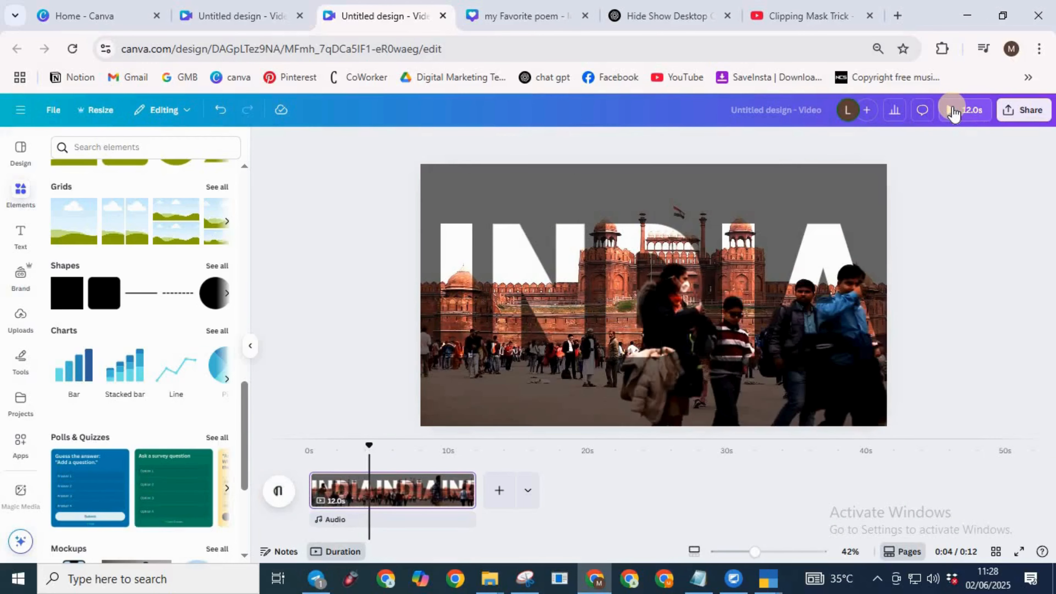
pyautogui.click(954, 111)
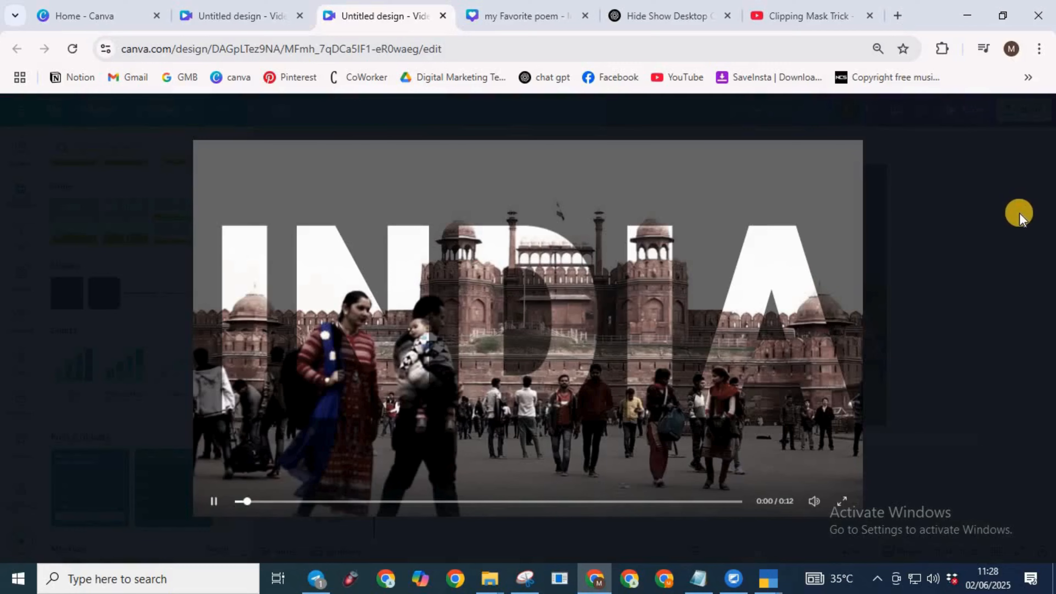